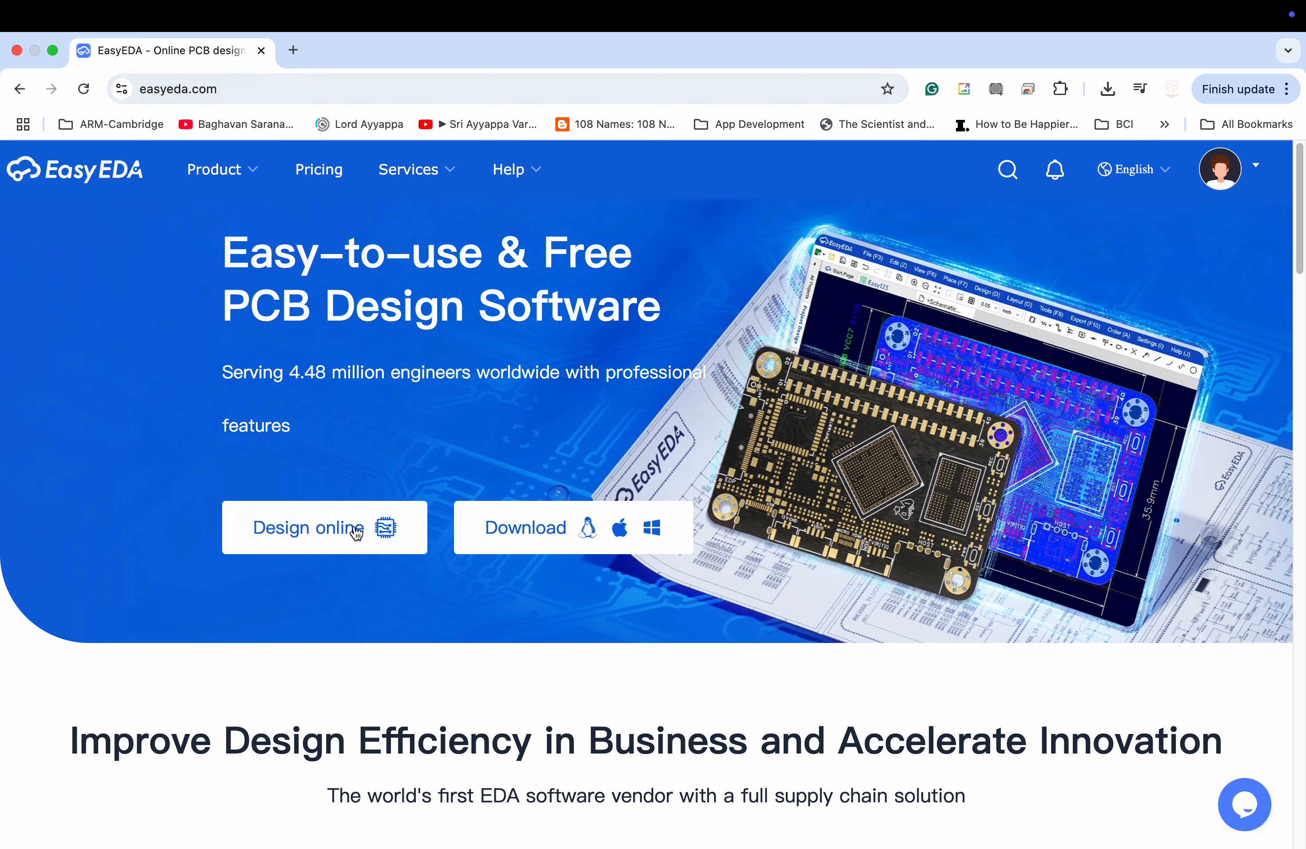
Open the Std Edition of the online editor, switching it to Simulation mode and back to Standard mode.
mouse_move(1207, 188)
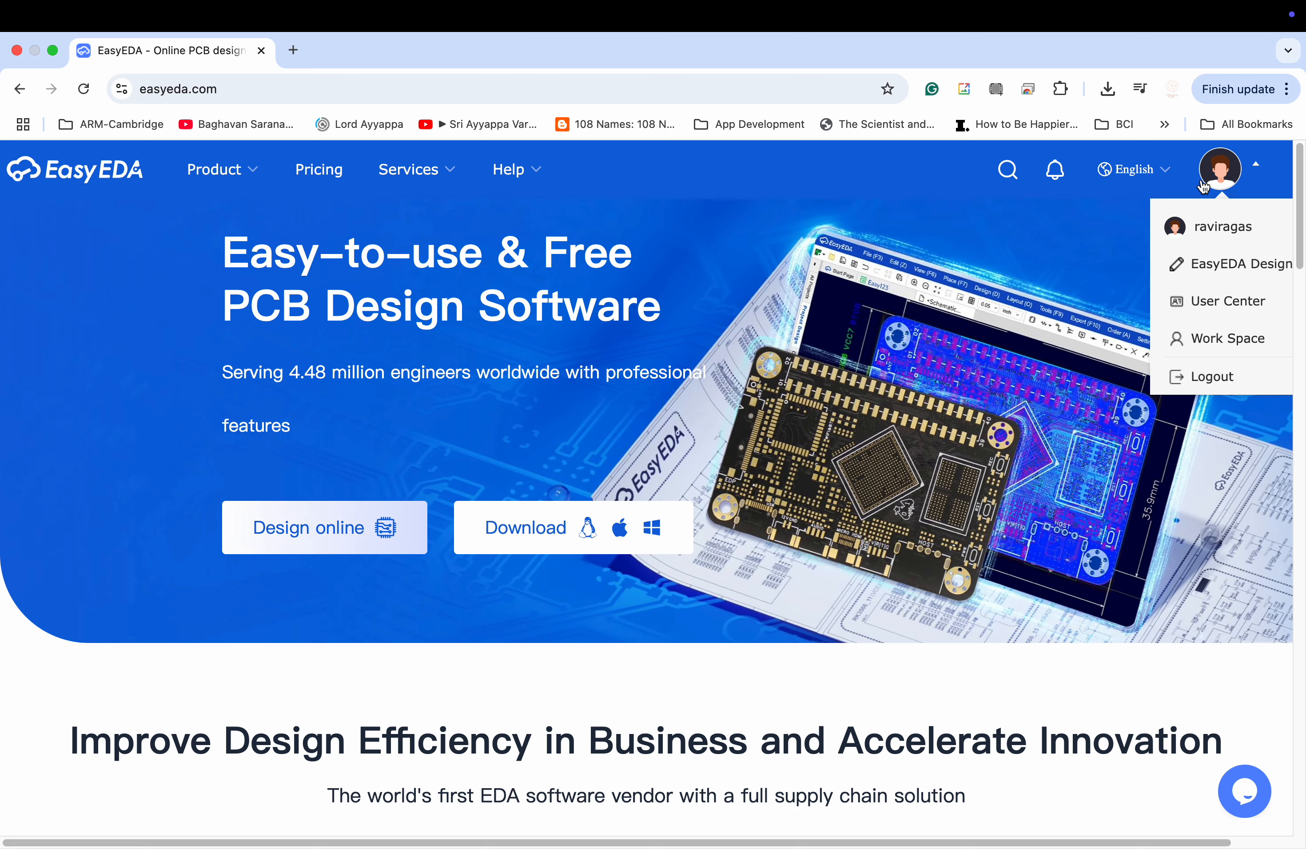
click(389, 531)
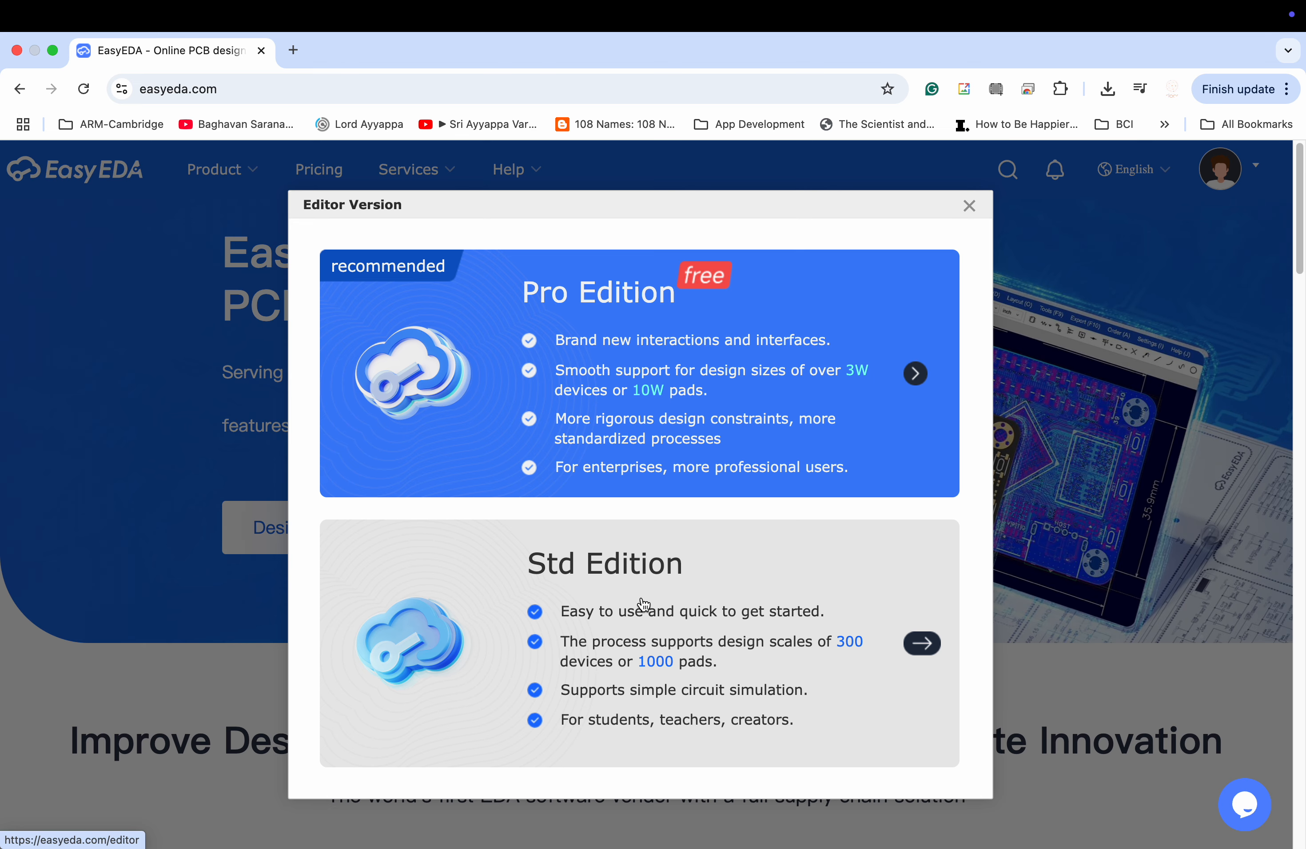
click(641, 604)
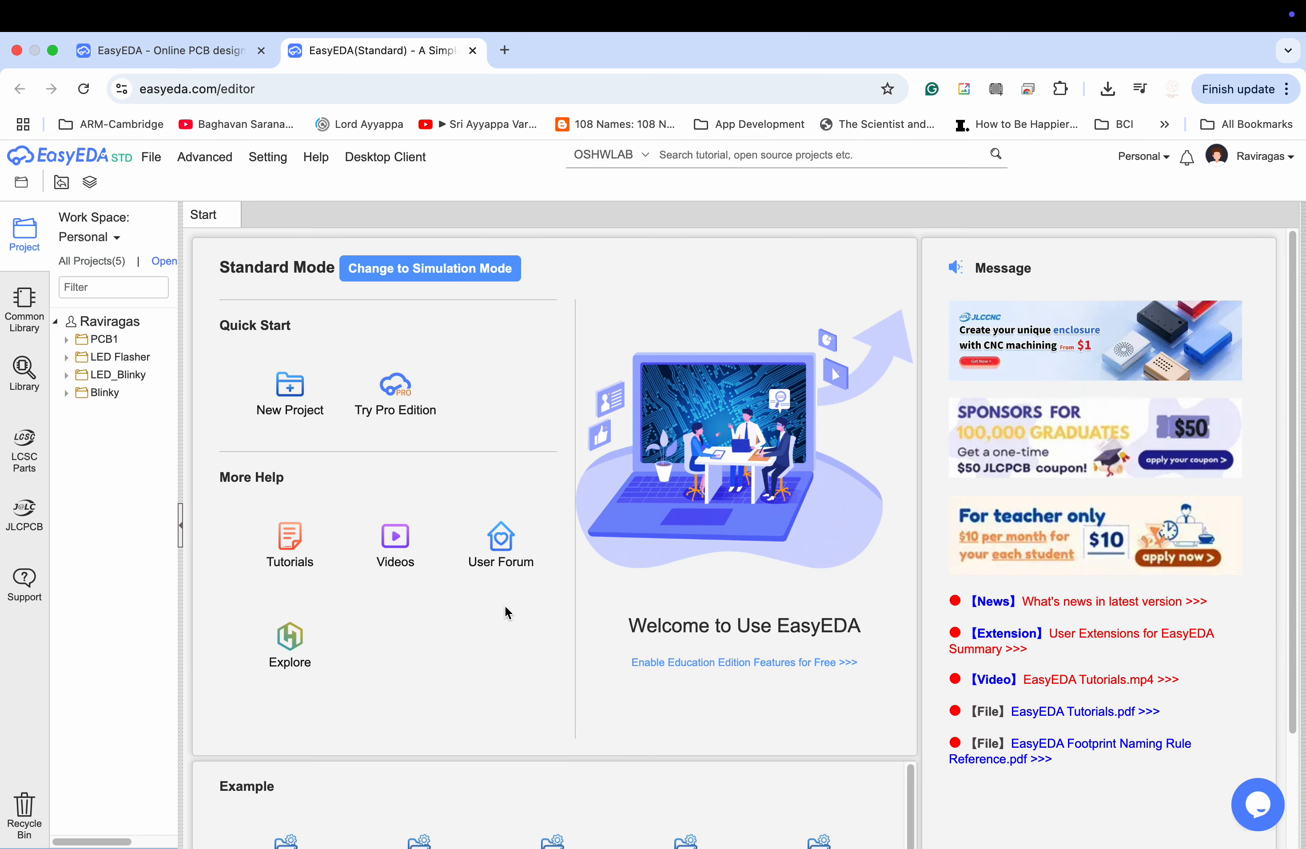
click(122, 163)
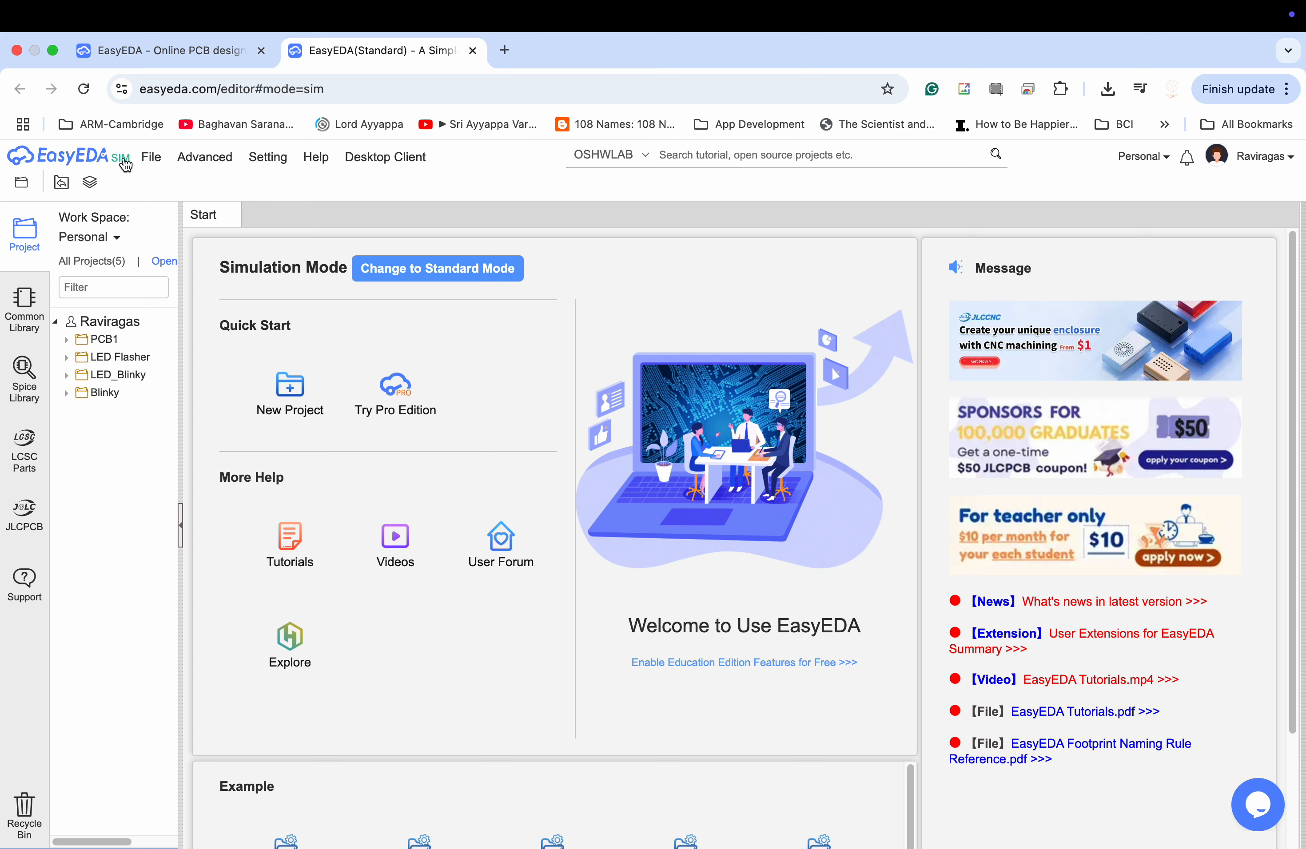
click(126, 164)
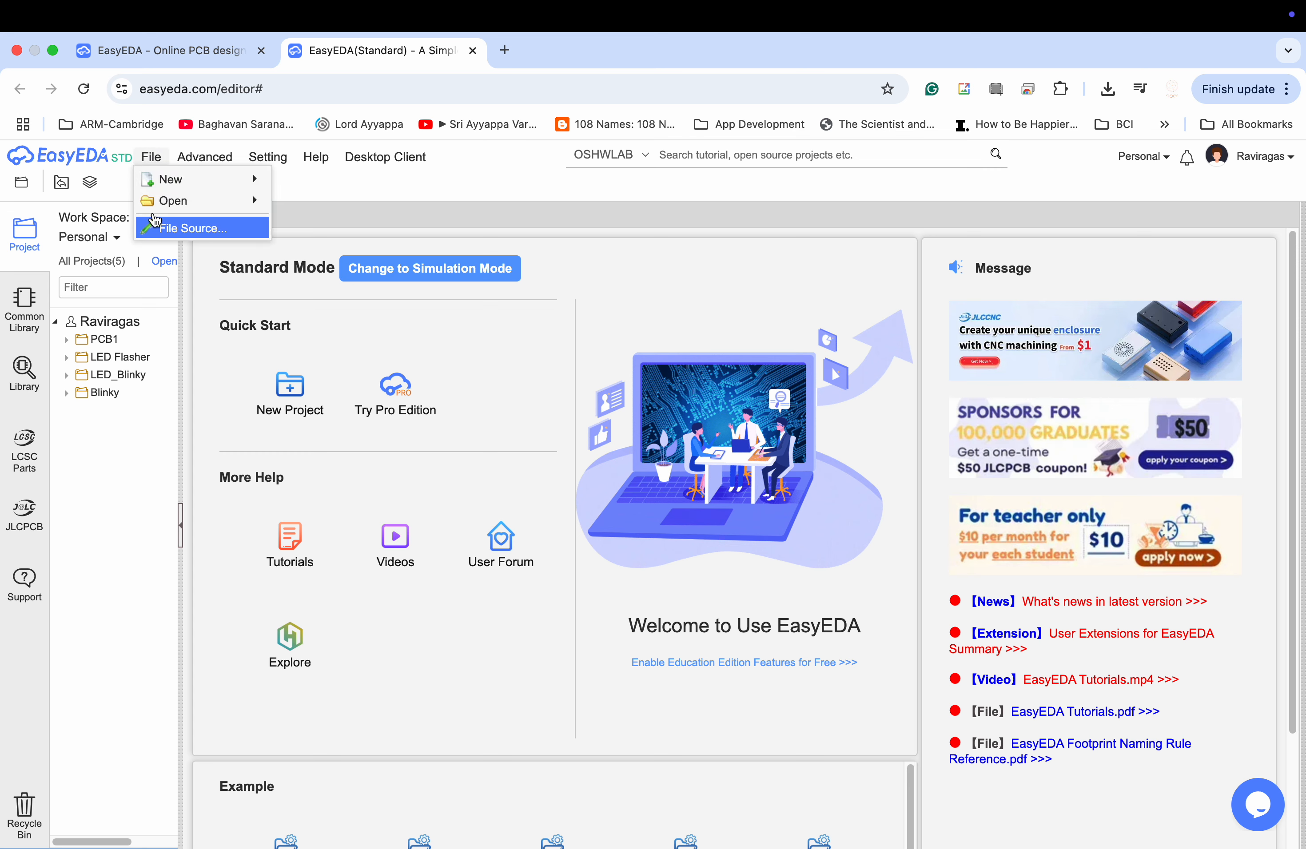
Create a new Std project titled MyPCB1.
click(298, 396)
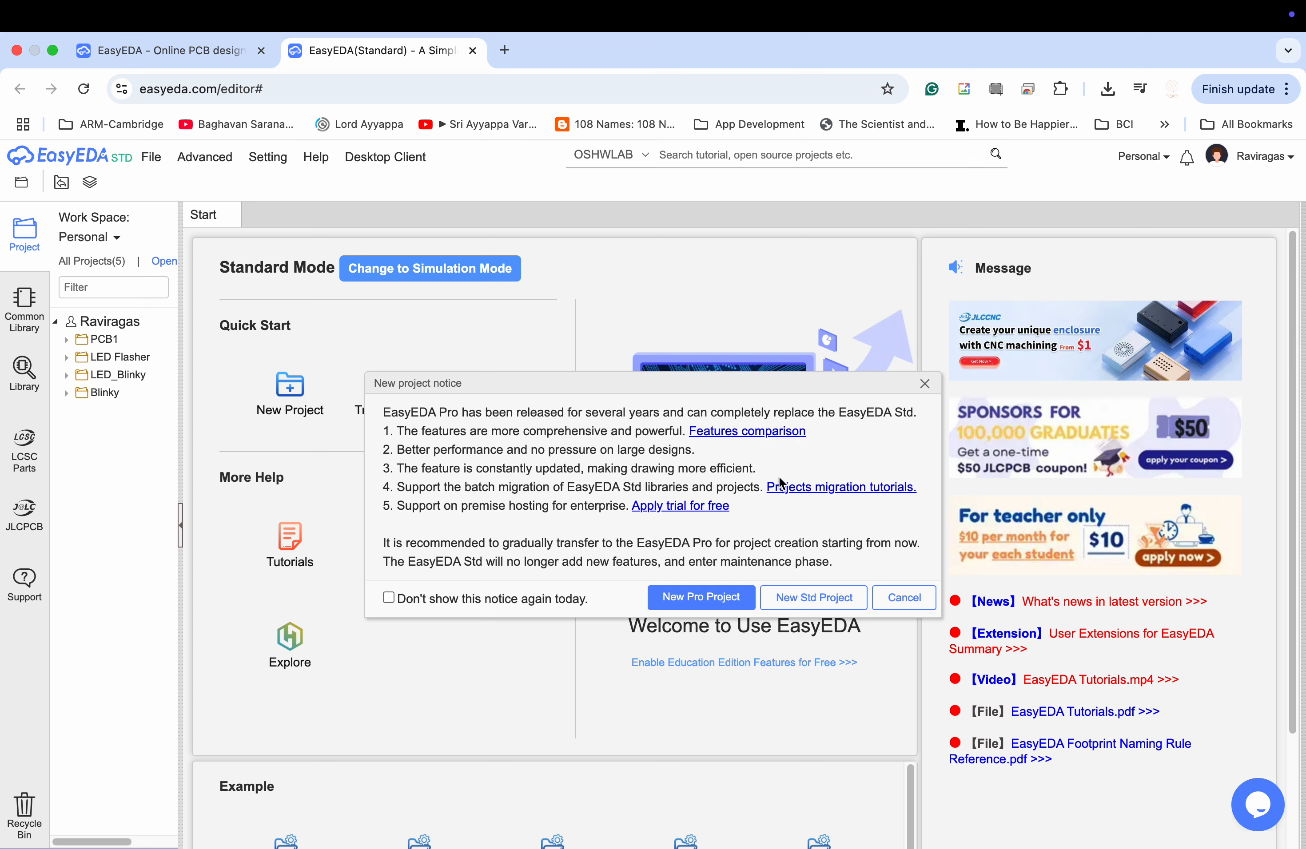
click(803, 598)
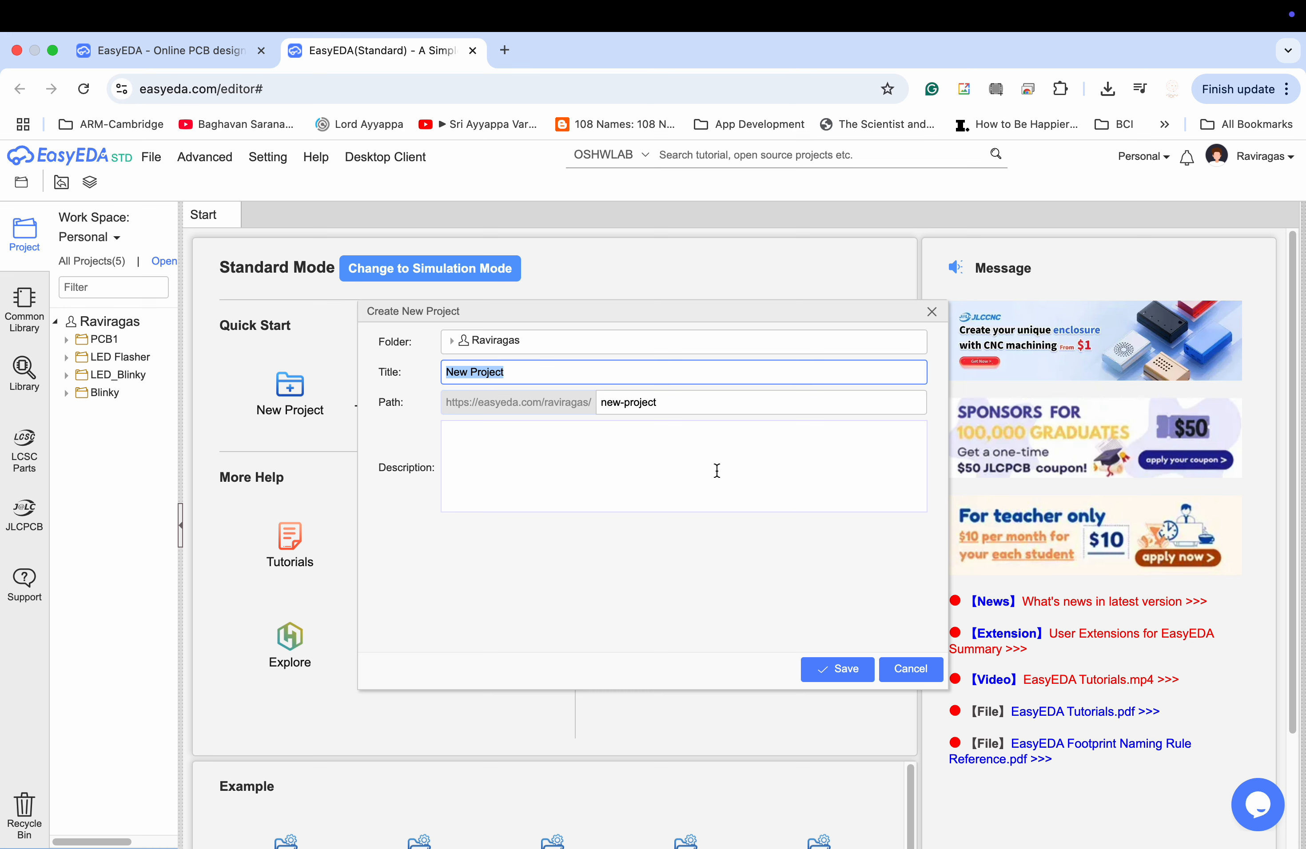
text(MyPCB1)
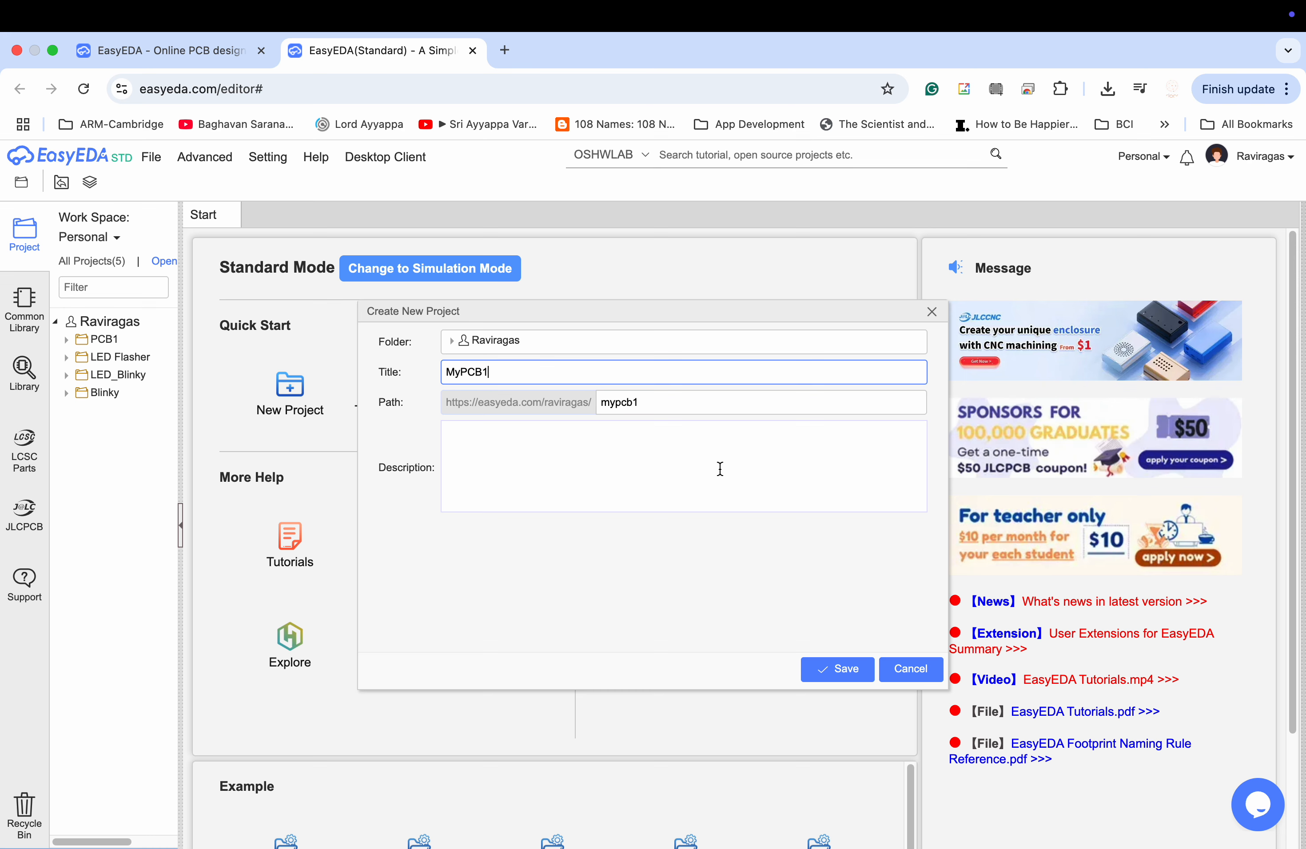
click(838, 669)
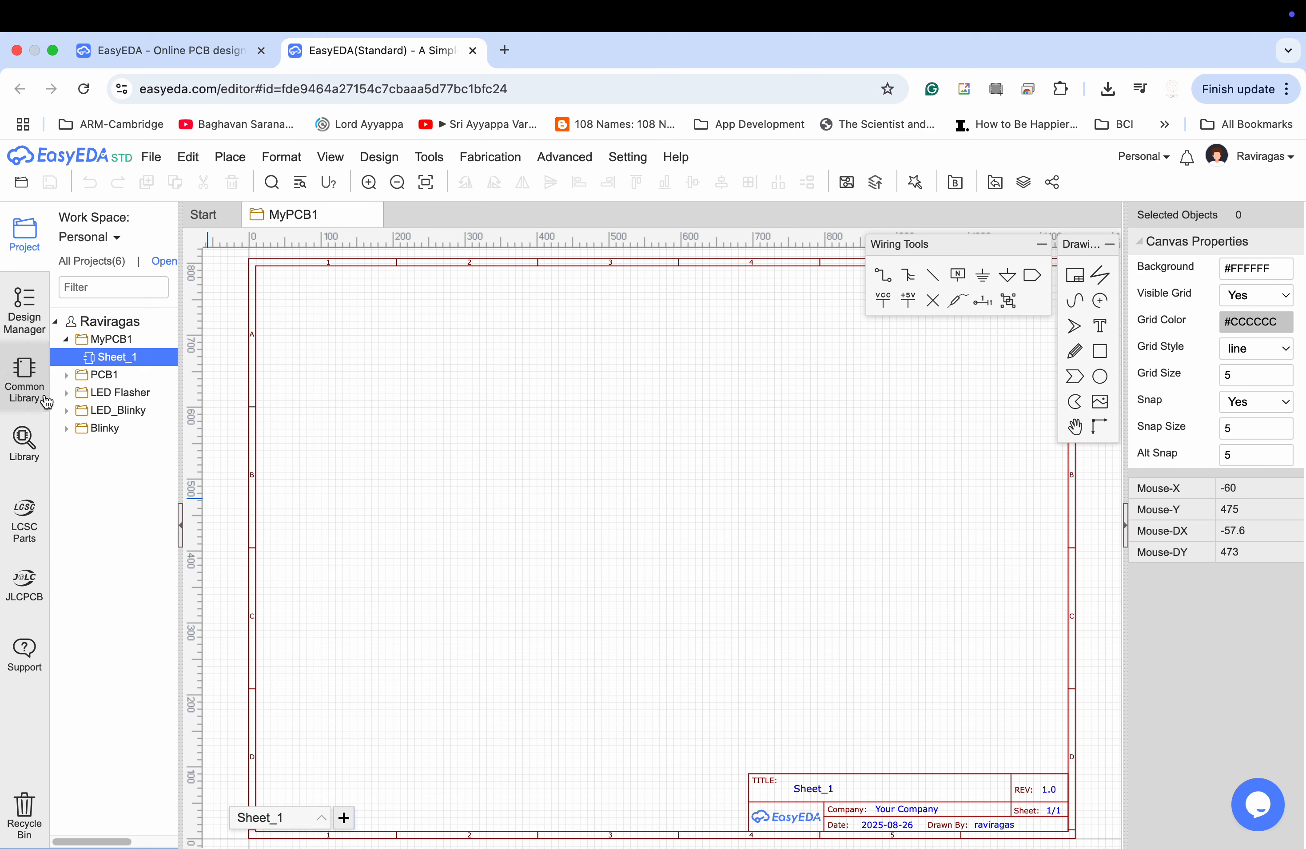
Place a red LED-TH-3mm_R from the common library's diodes on the schematic sheet.
click(31, 377)
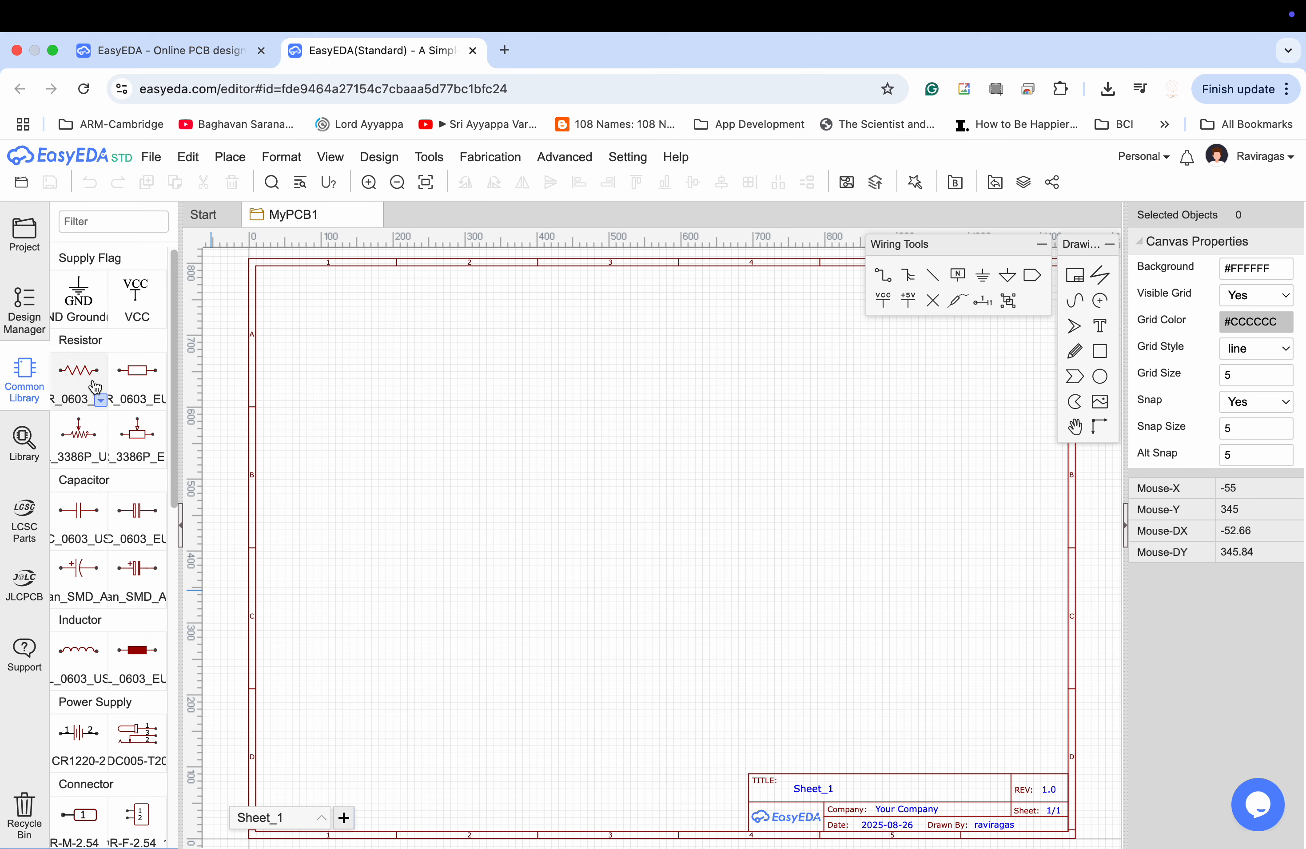
scroll(100, 547, down, 10)
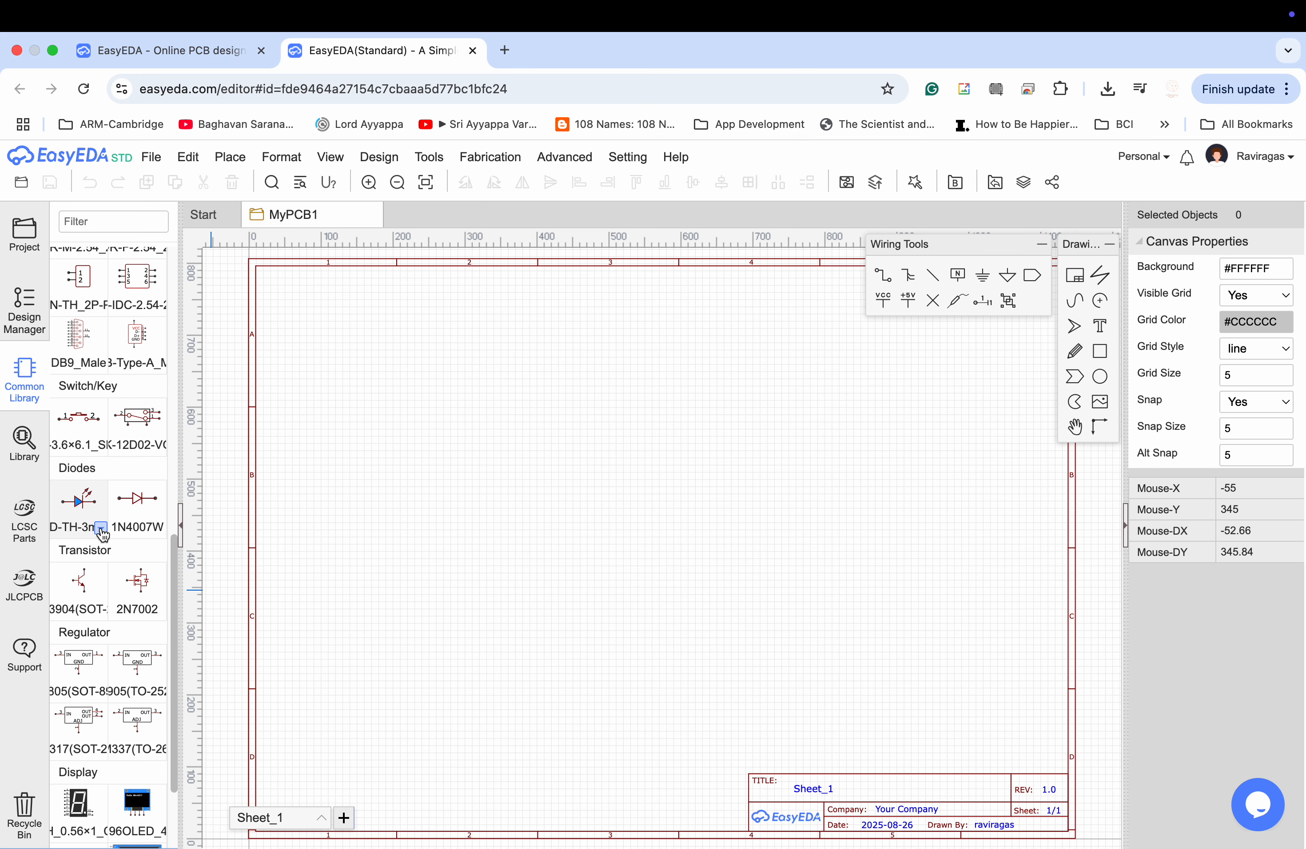
click(101, 530)
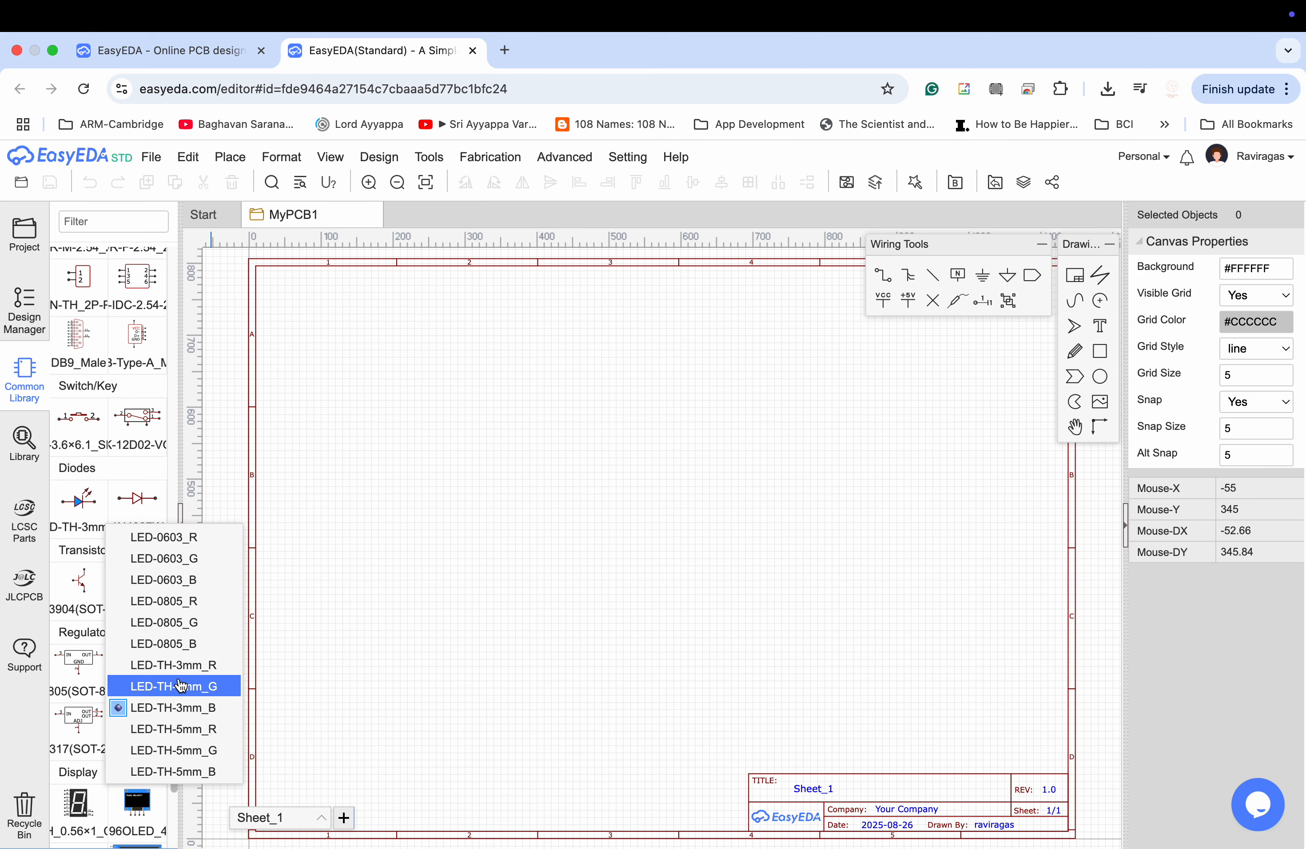
click(183, 665)
click(79, 500)
click(453, 487)
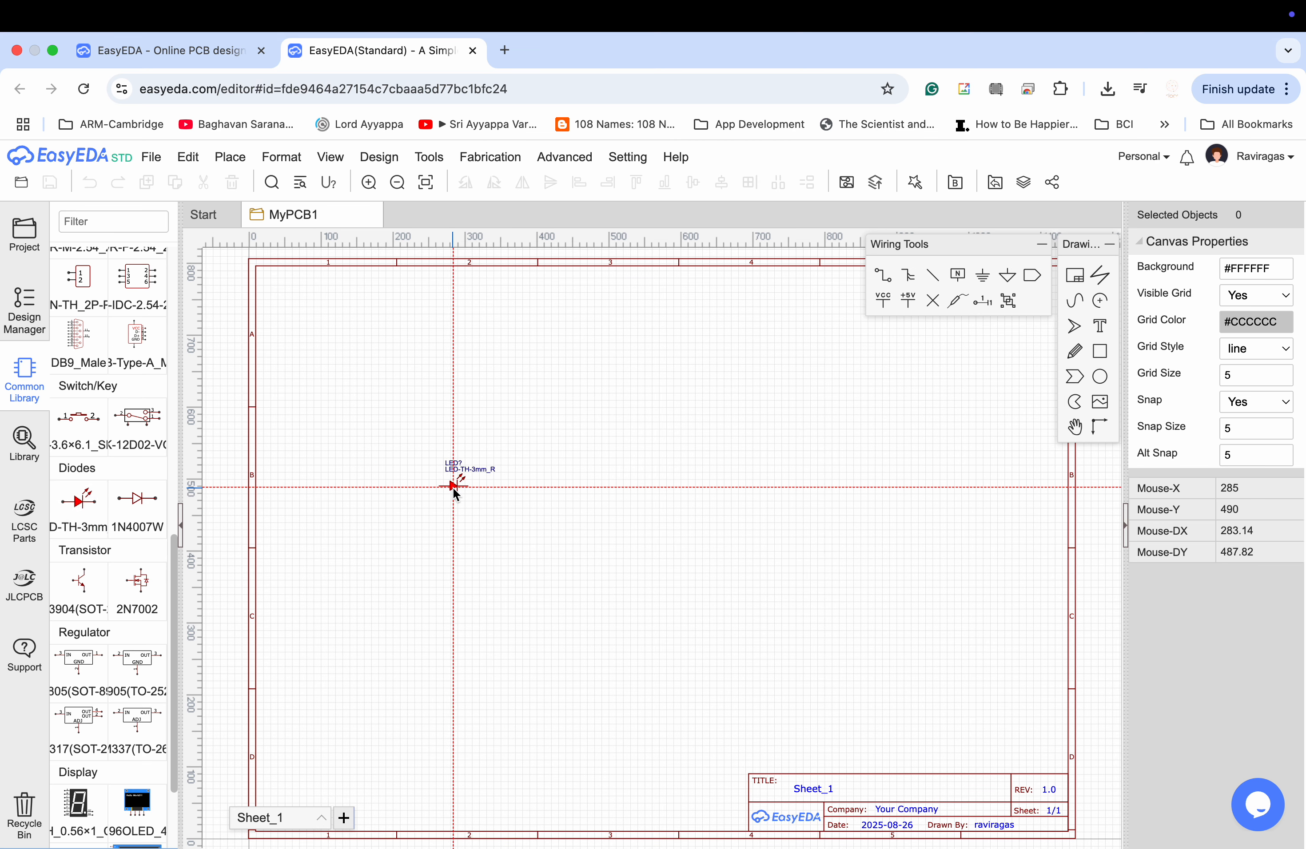
key(Escape)
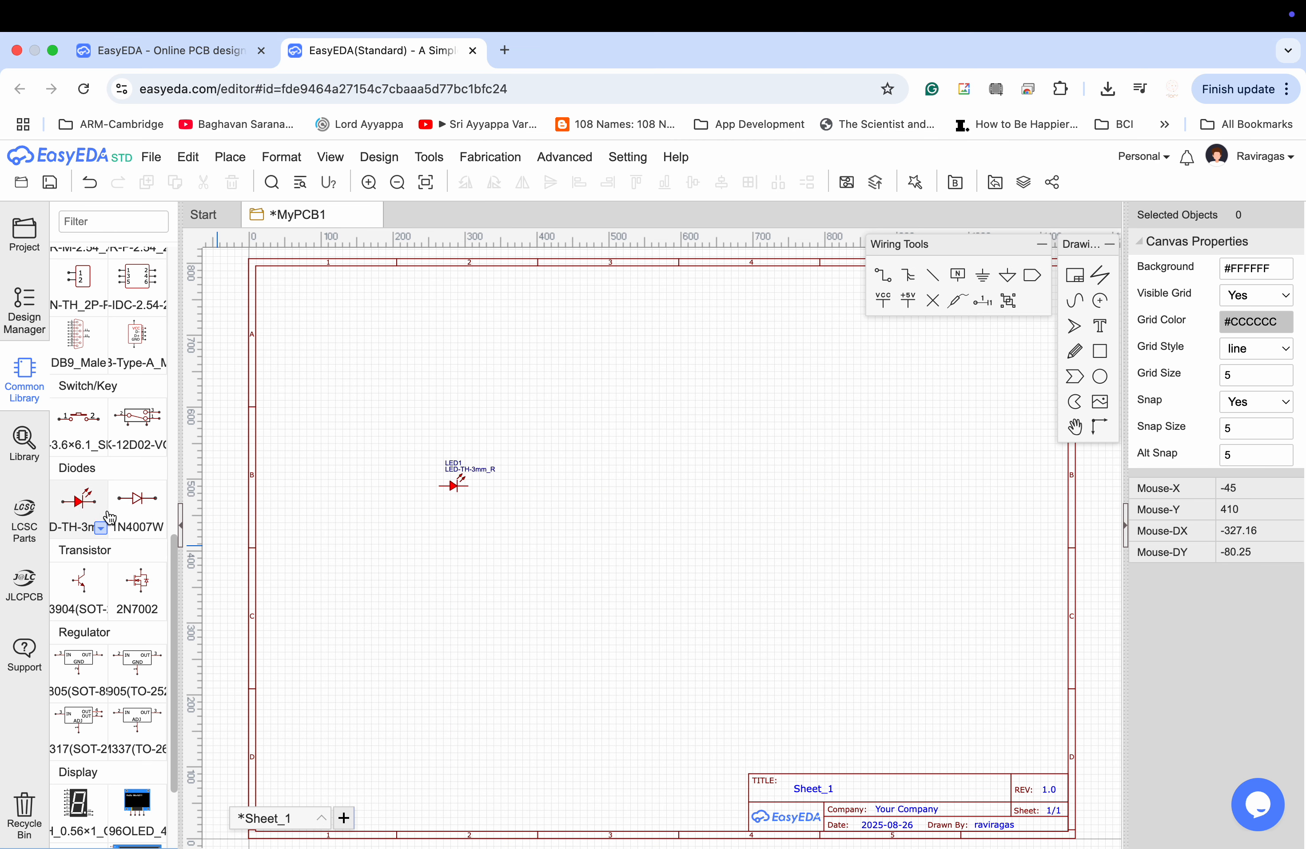
Place a green LED-TH-3mm_G and a blue LED-TH-3mm_B in a row to the right of the red LED.
click(101, 529)
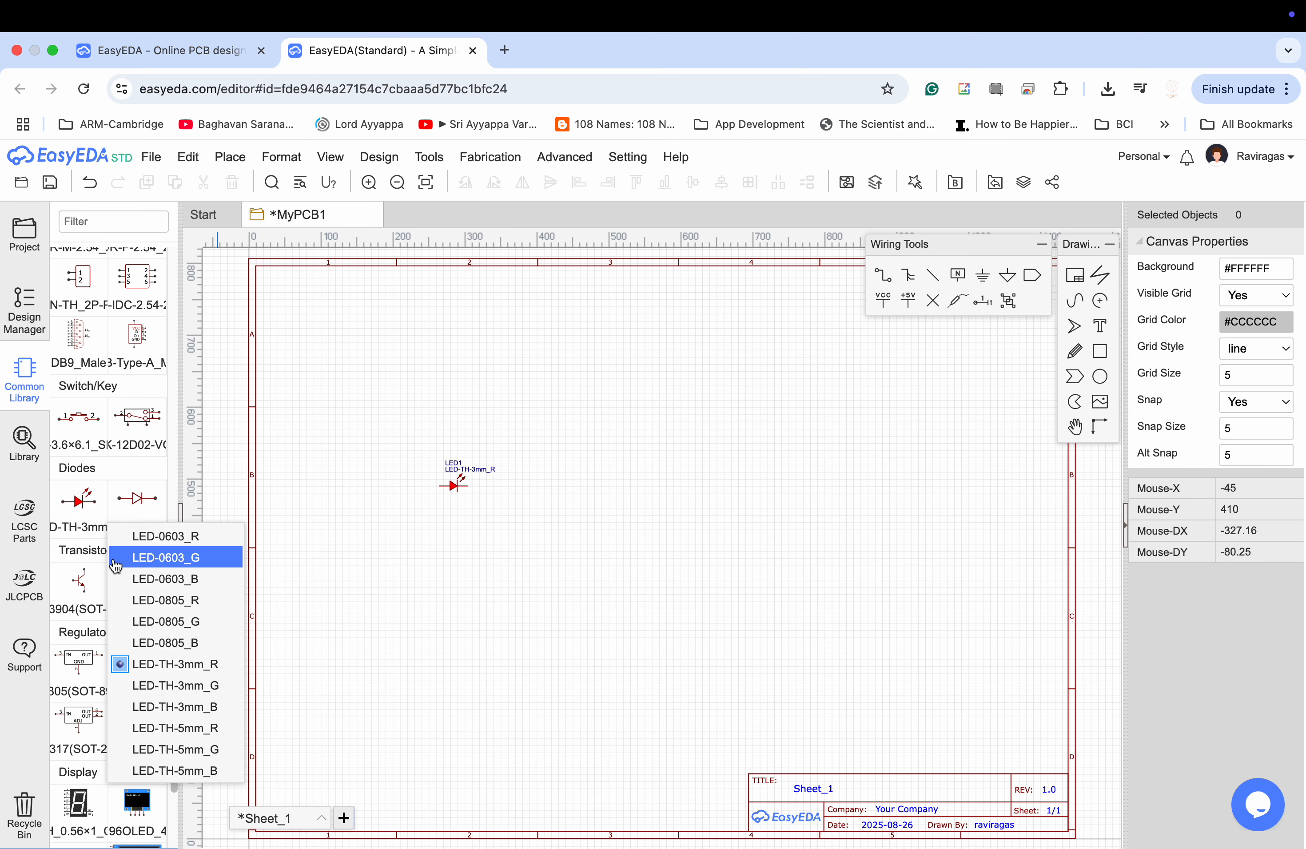
click(175, 682)
click(80, 502)
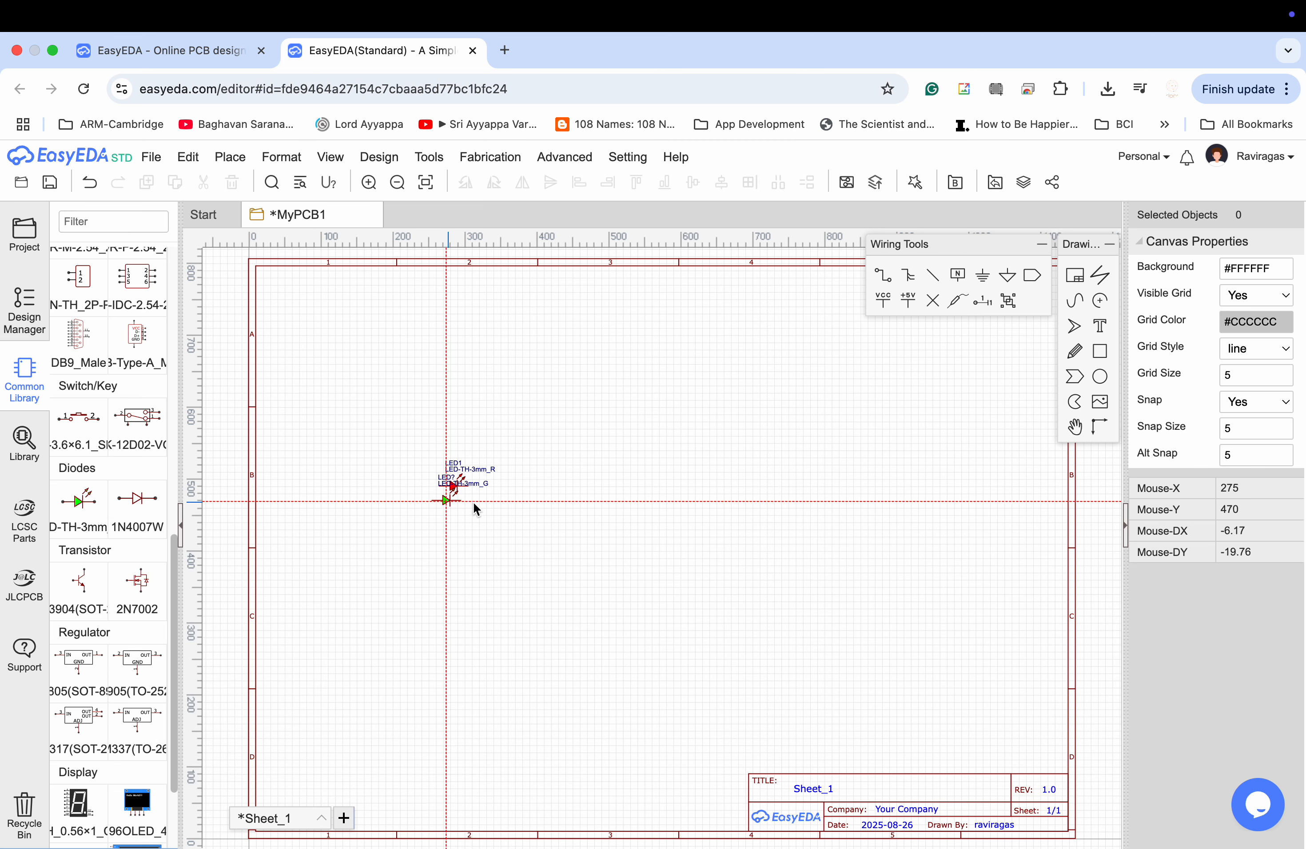
click(528, 486)
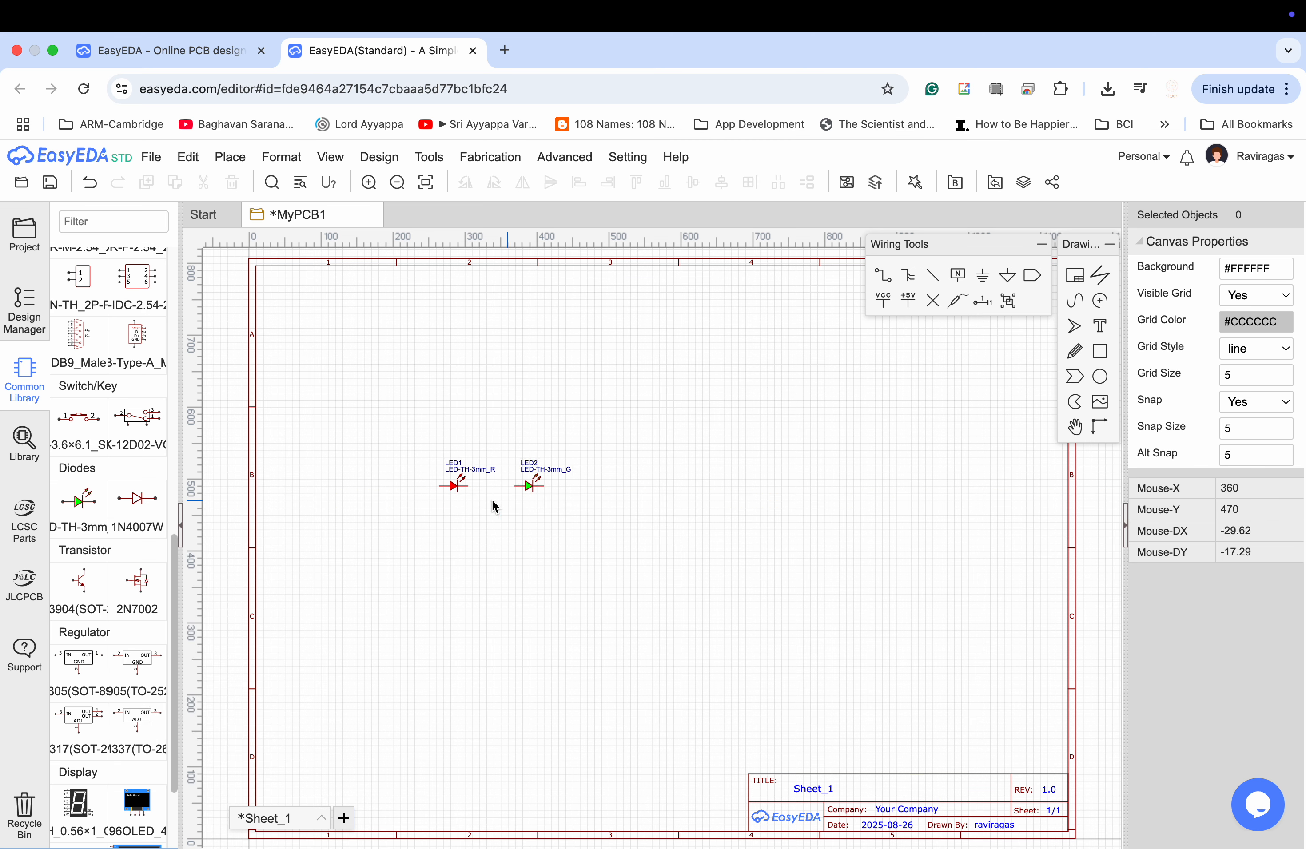
click(101, 529)
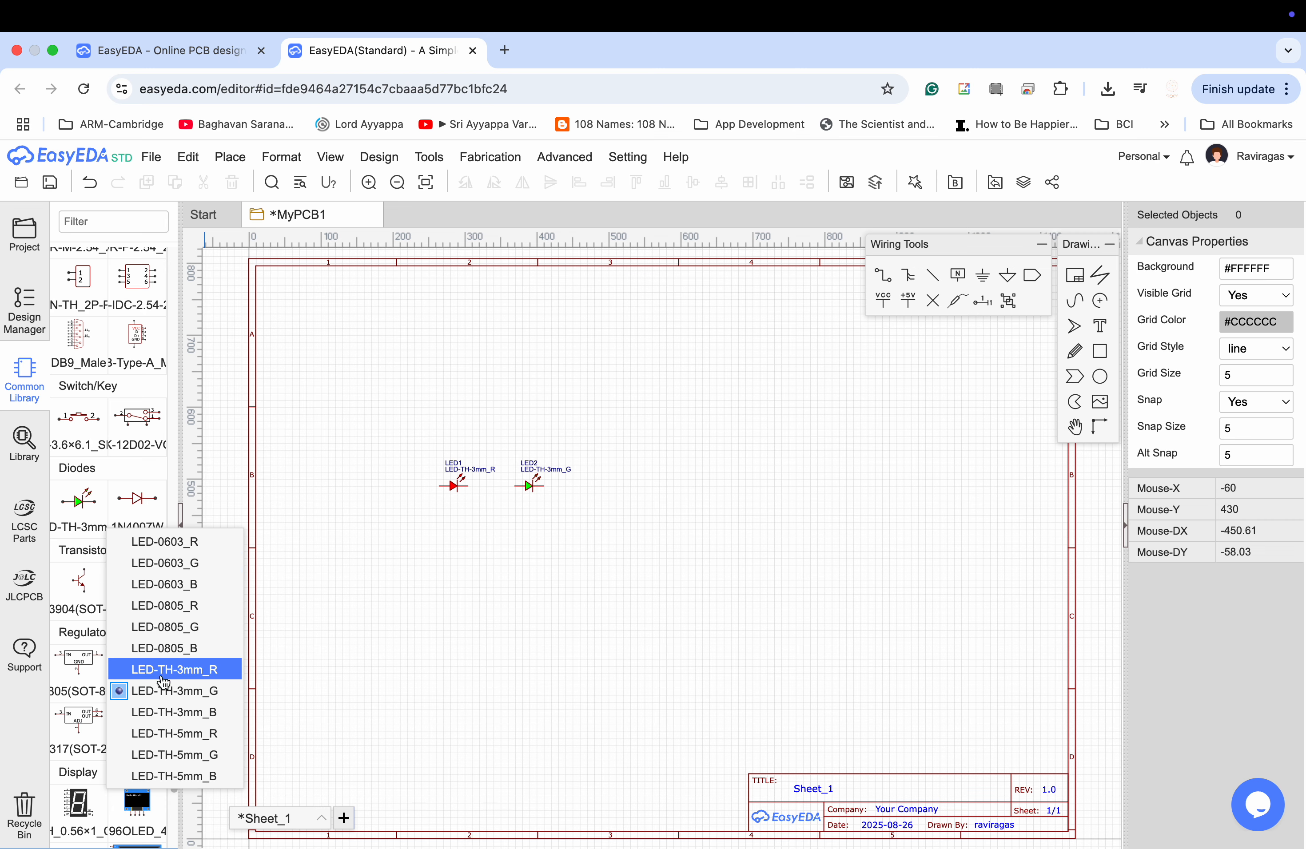
click(165, 712)
click(83, 508)
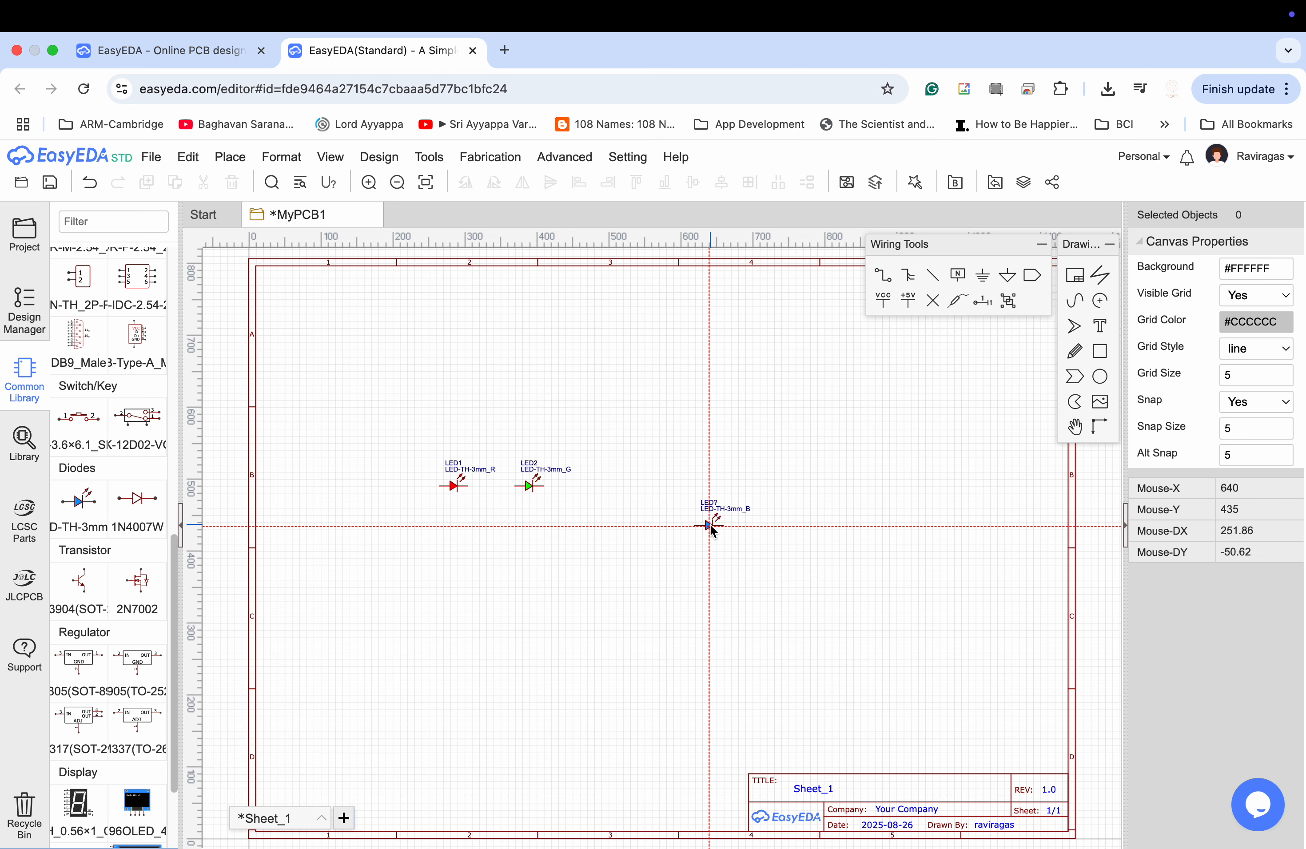
click(601, 486)
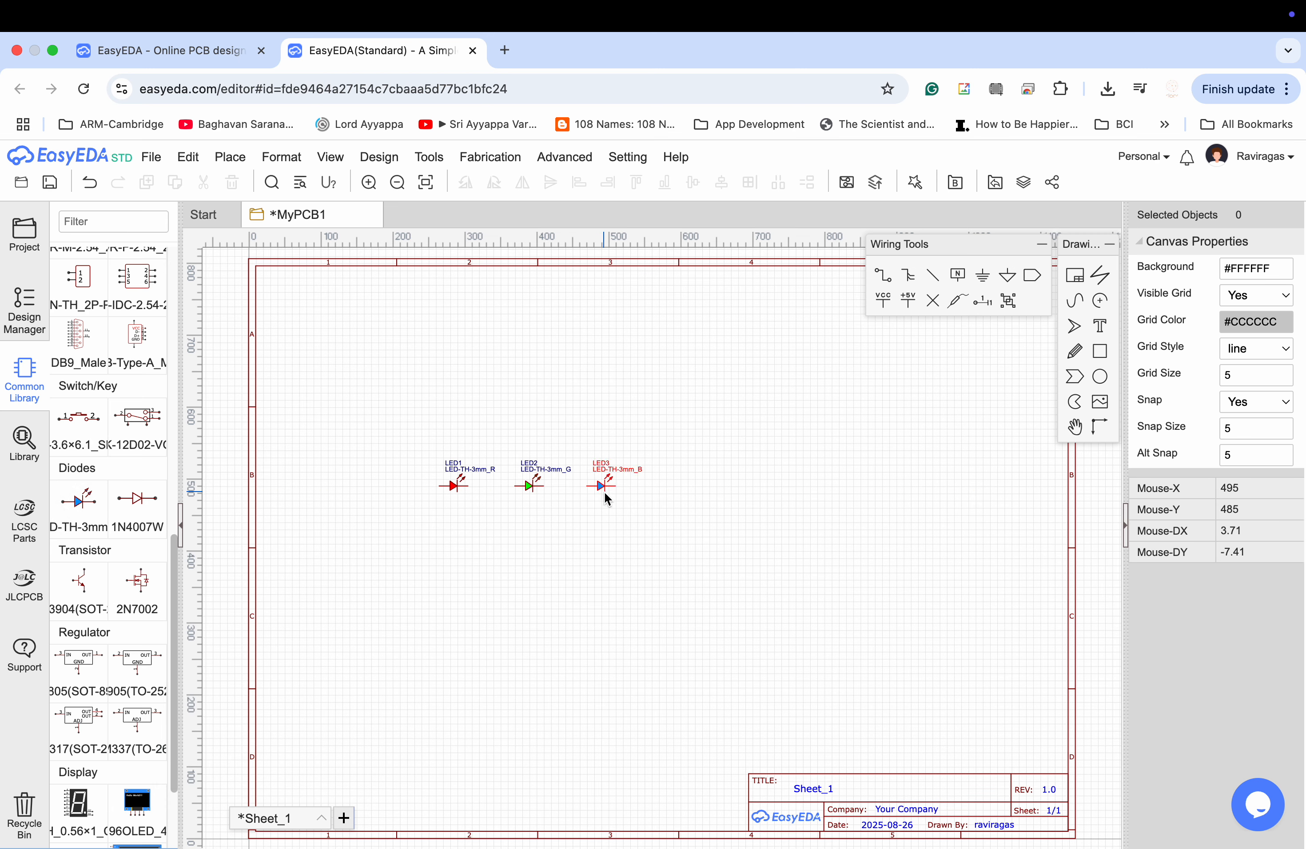
Rotate the red, green and blue LEDs so that each stands vertically and points downward.
scroll(525, 578, up, 3)
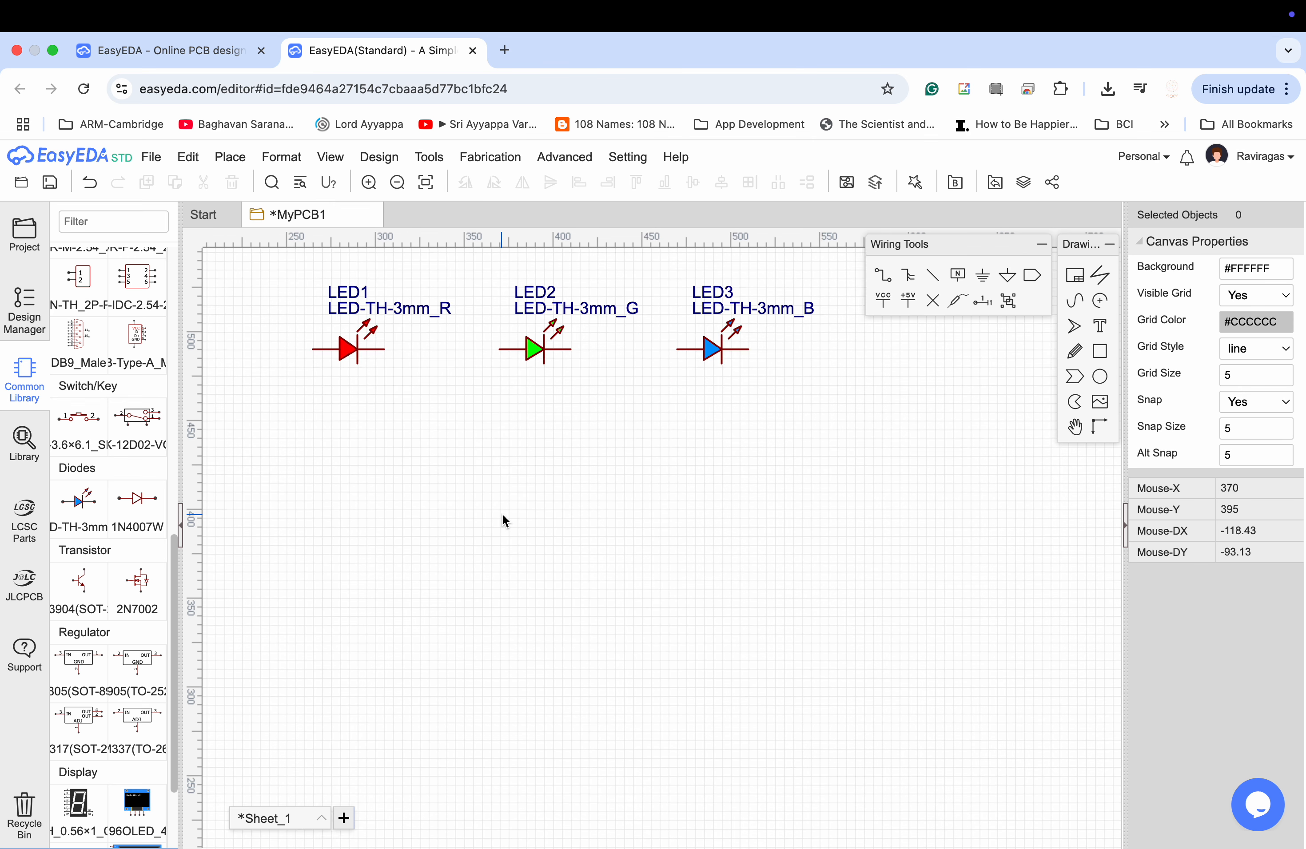
scroll(502, 516, down, 1)
right_drag(503, 516, 575, 639)
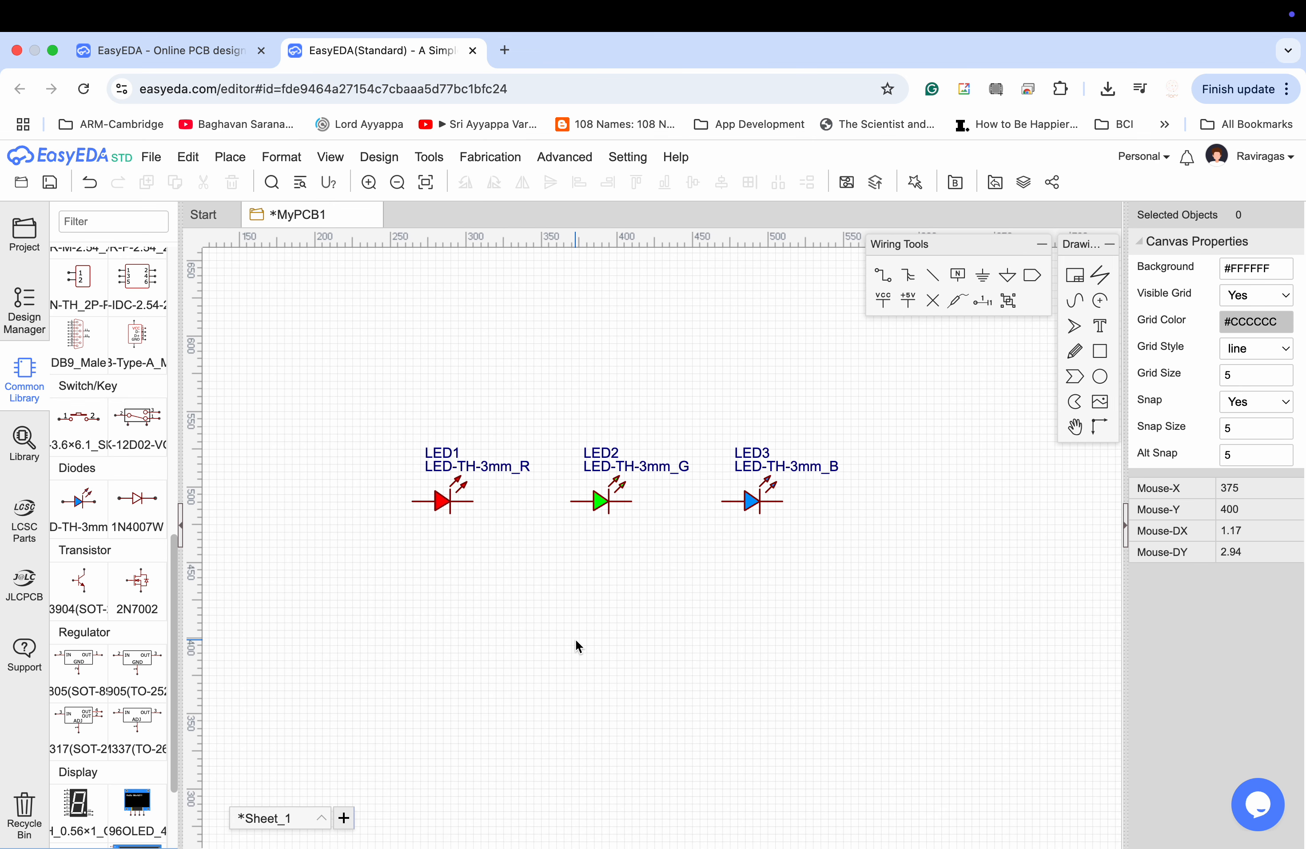
click(446, 500)
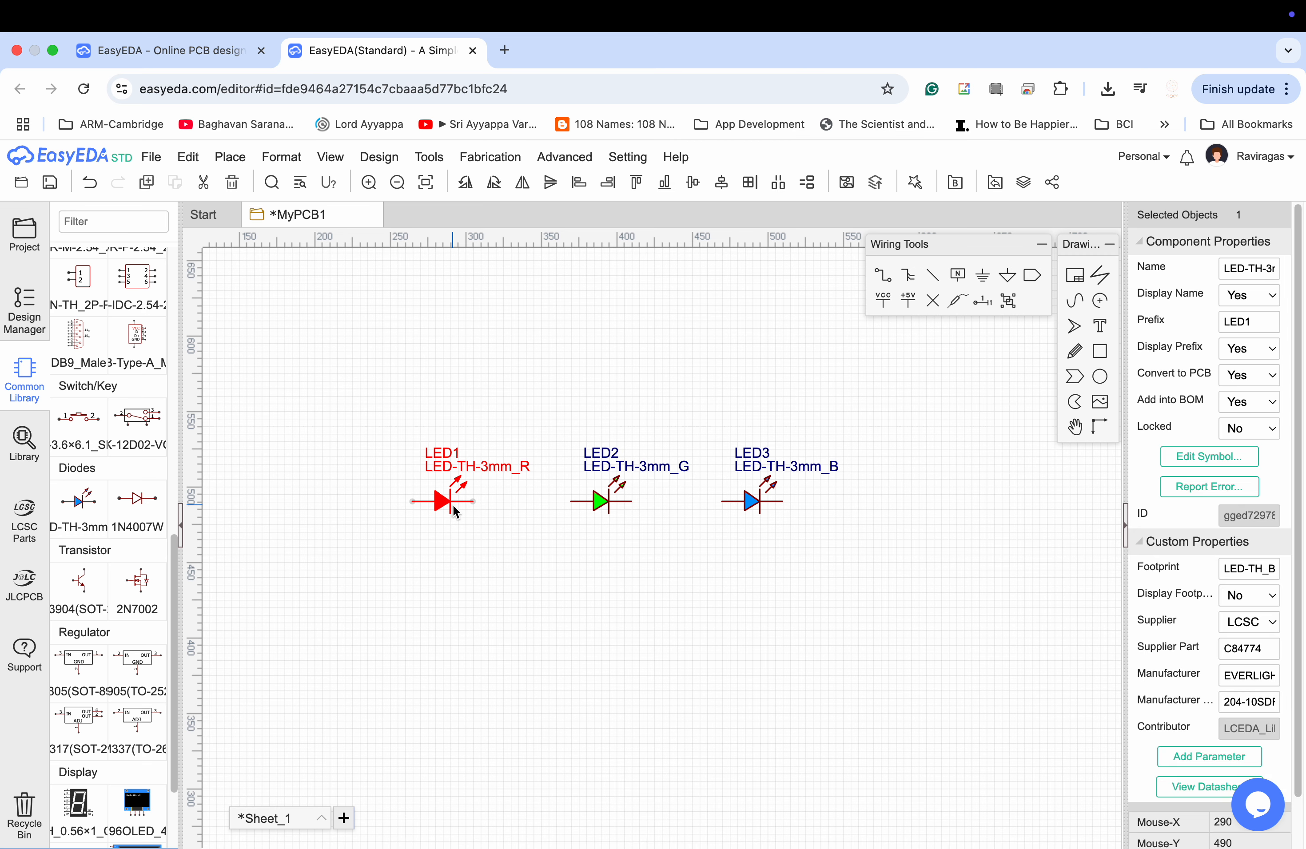
key(space)
key(space)
key(space)
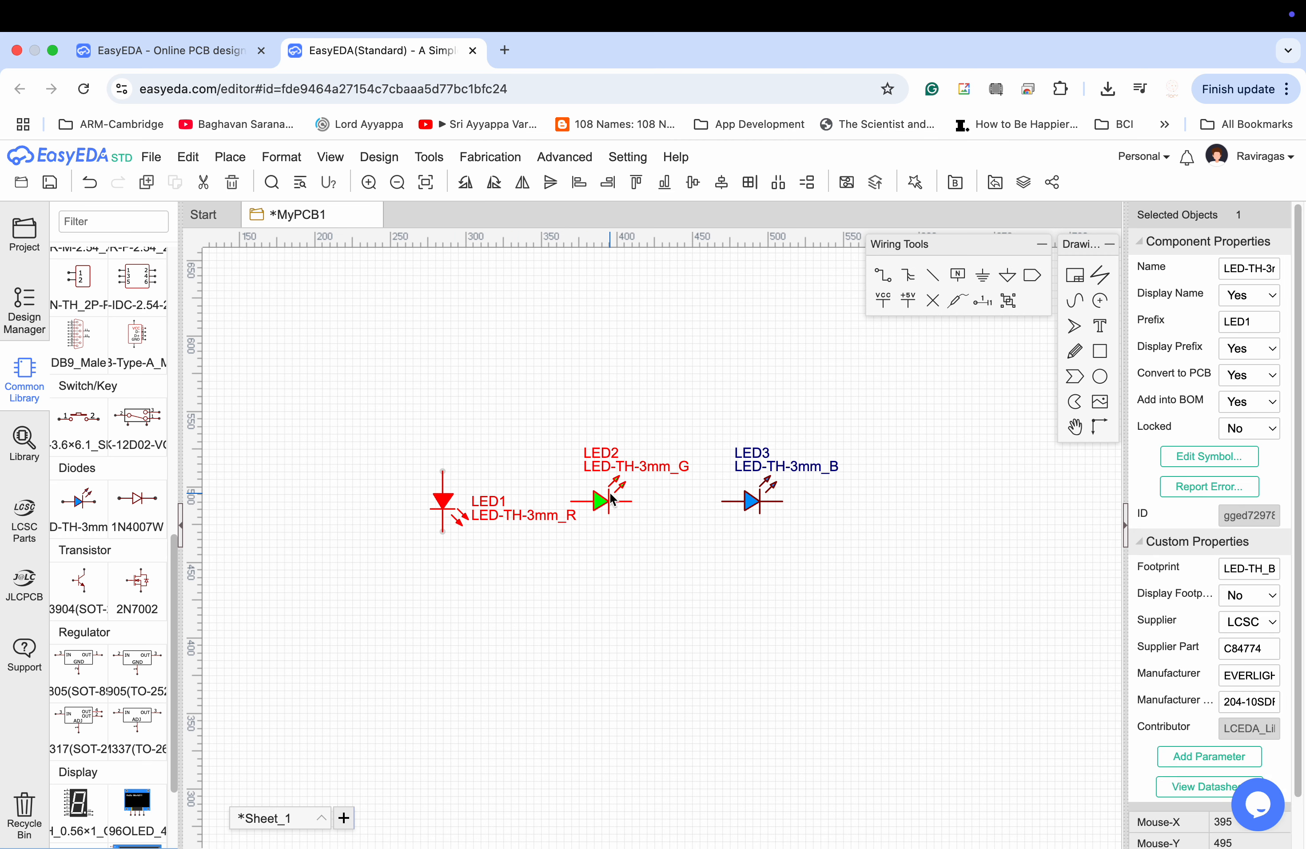
click(608, 500)
key(space)
key(space)
key(space)
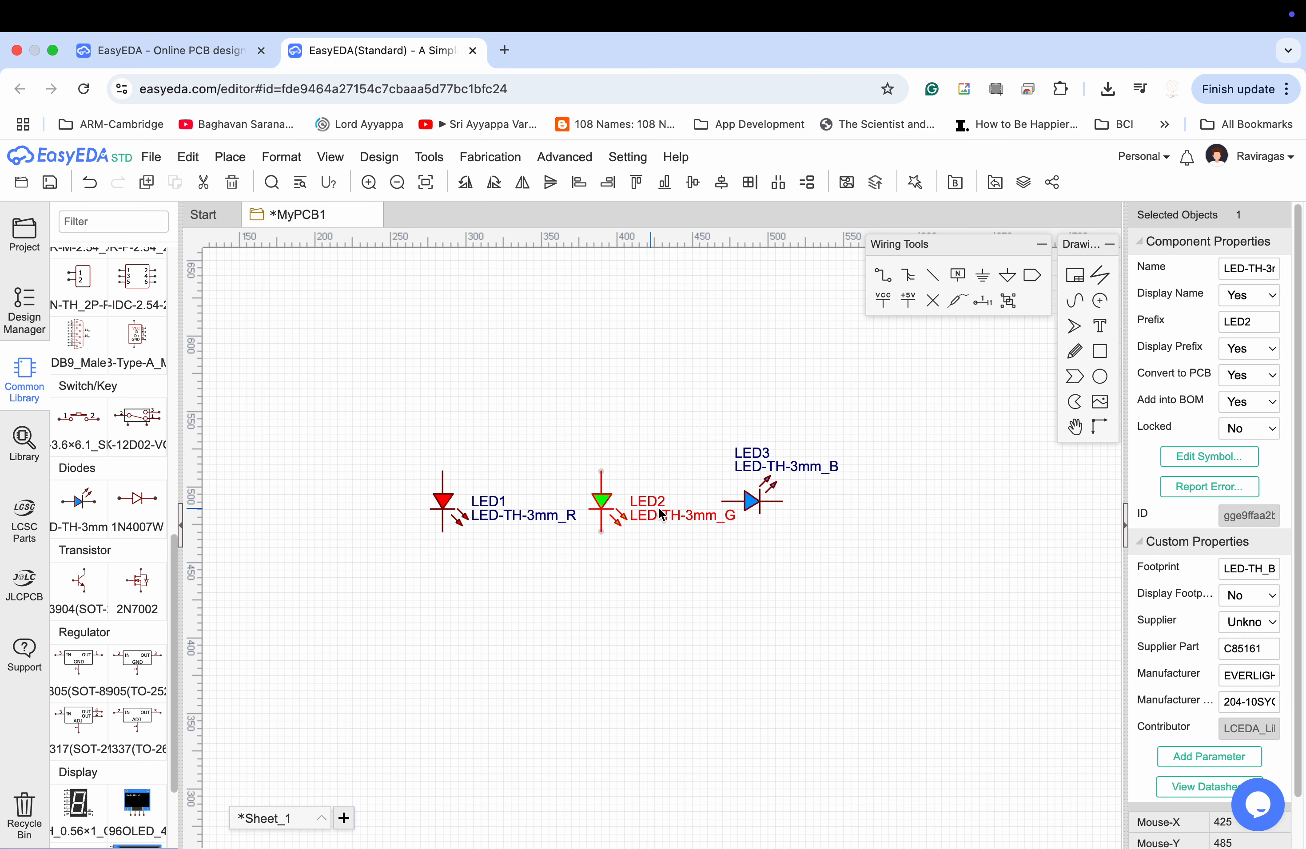
click(752, 502)
key(space)
key(space)
key(space)
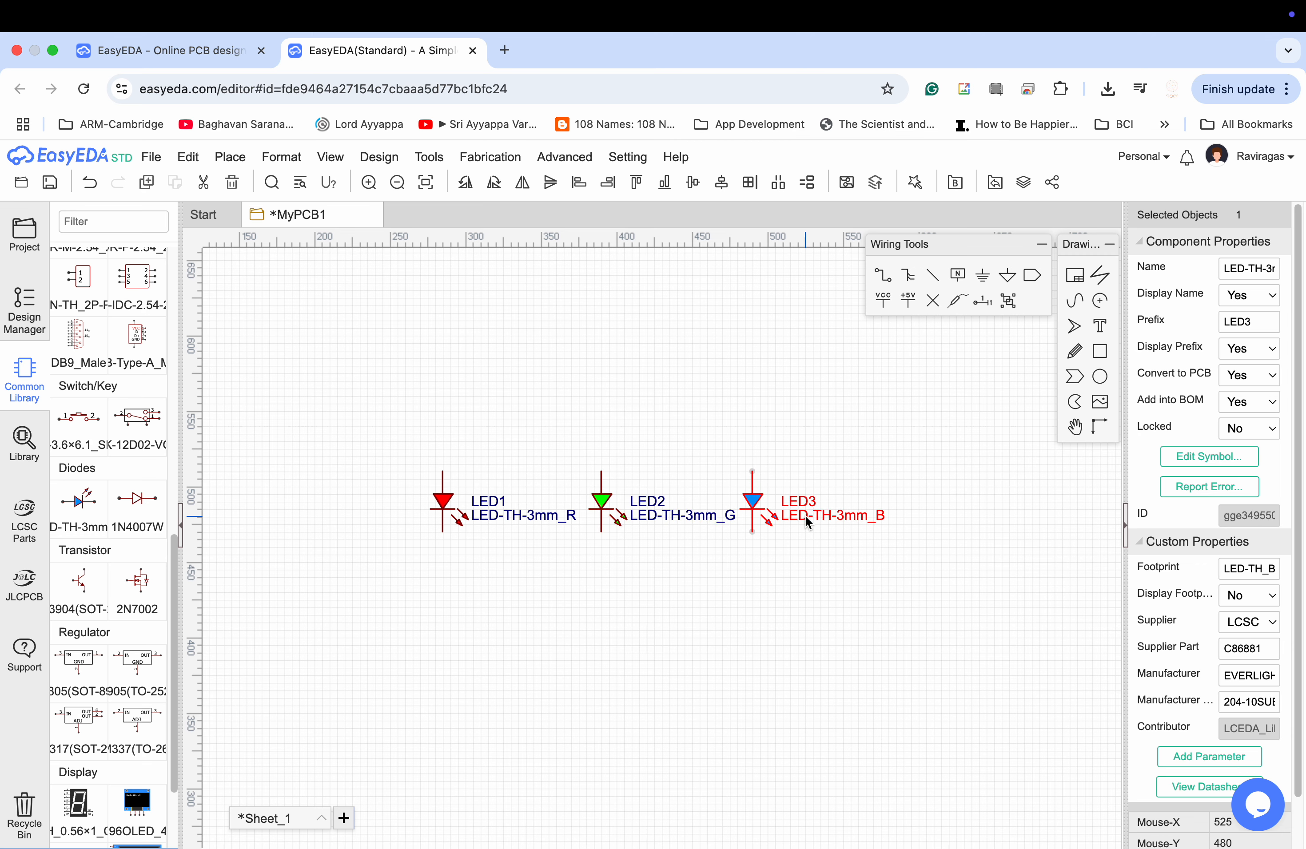
click(754, 554)
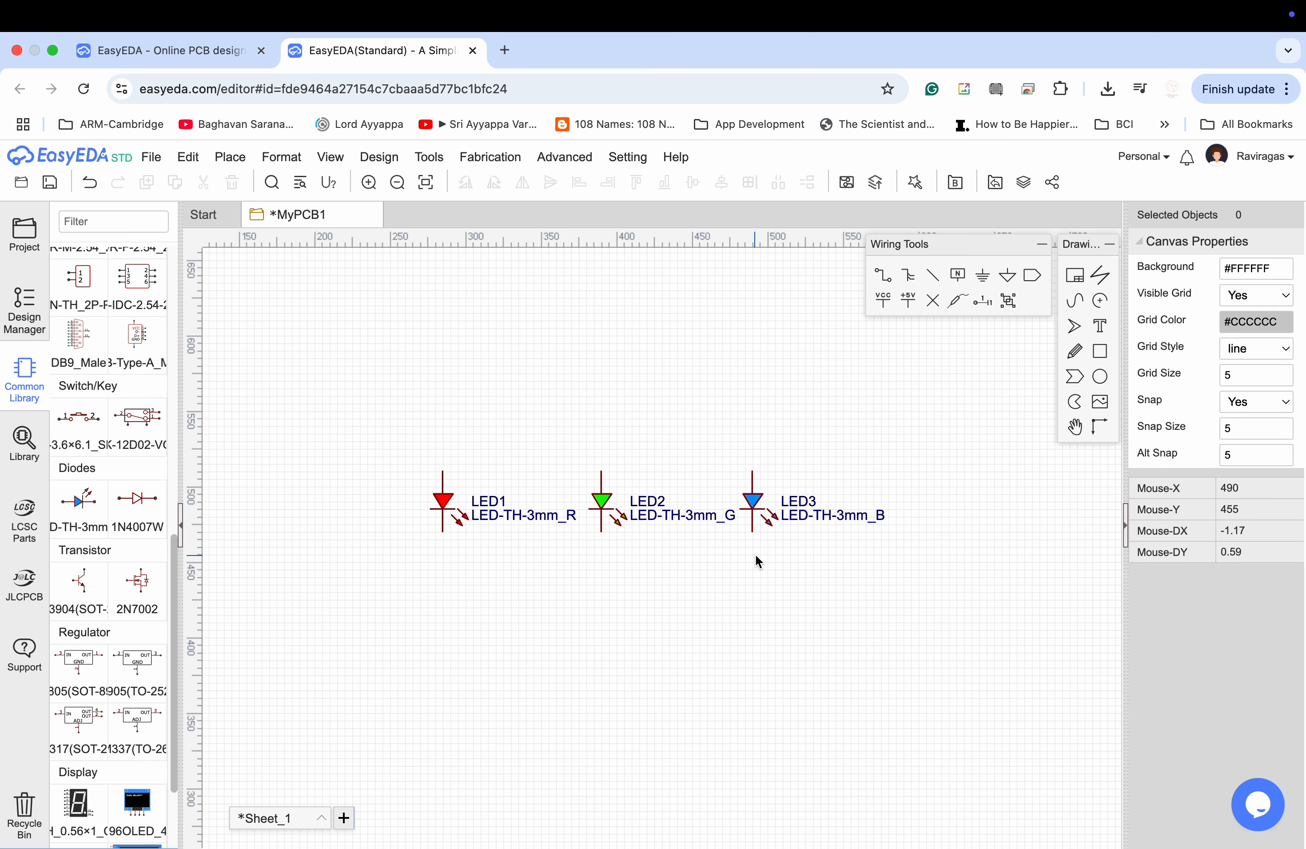
Place three R_0603_US resistors in a row, one above each LED.
scroll(61, 471, up, 10)
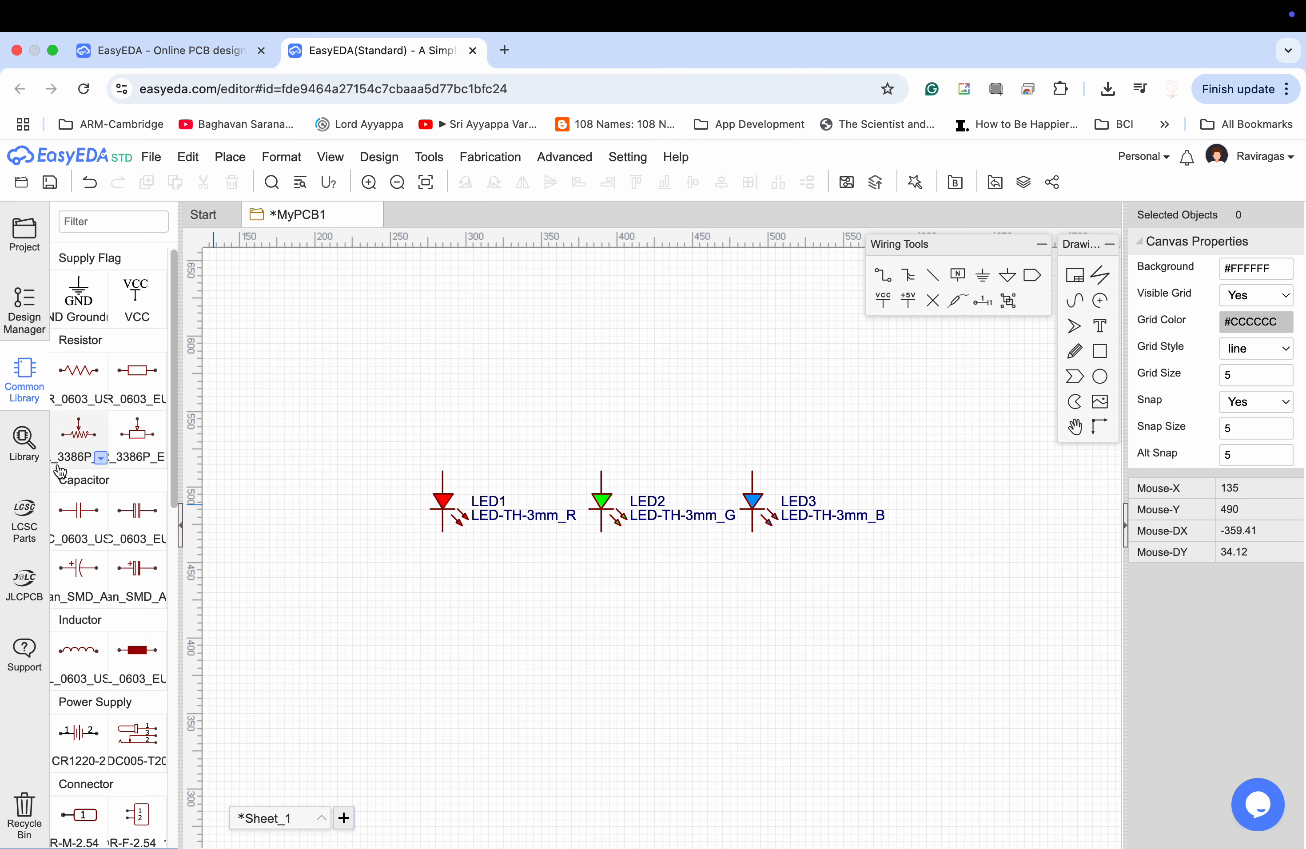
click(102, 403)
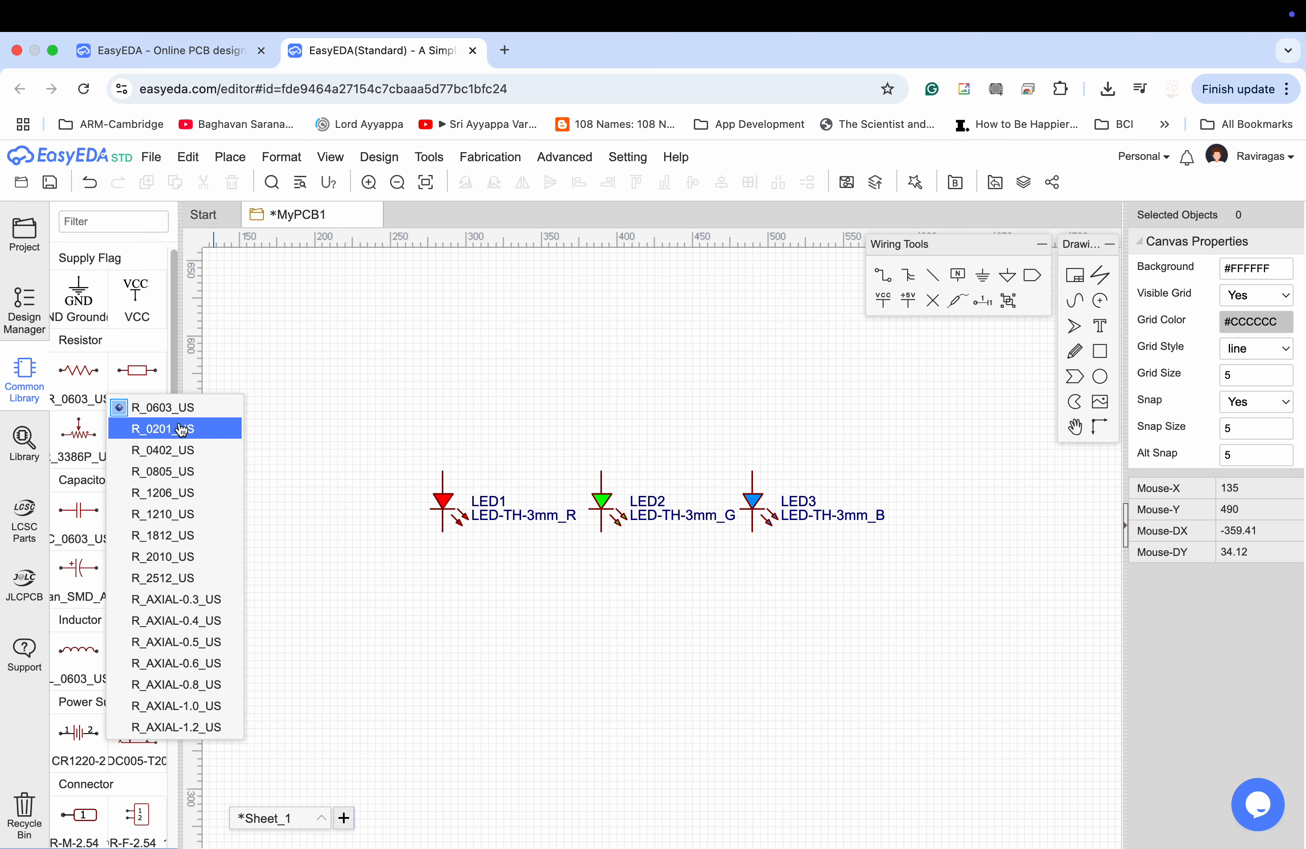
click(81, 374)
click(447, 433)
click(598, 433)
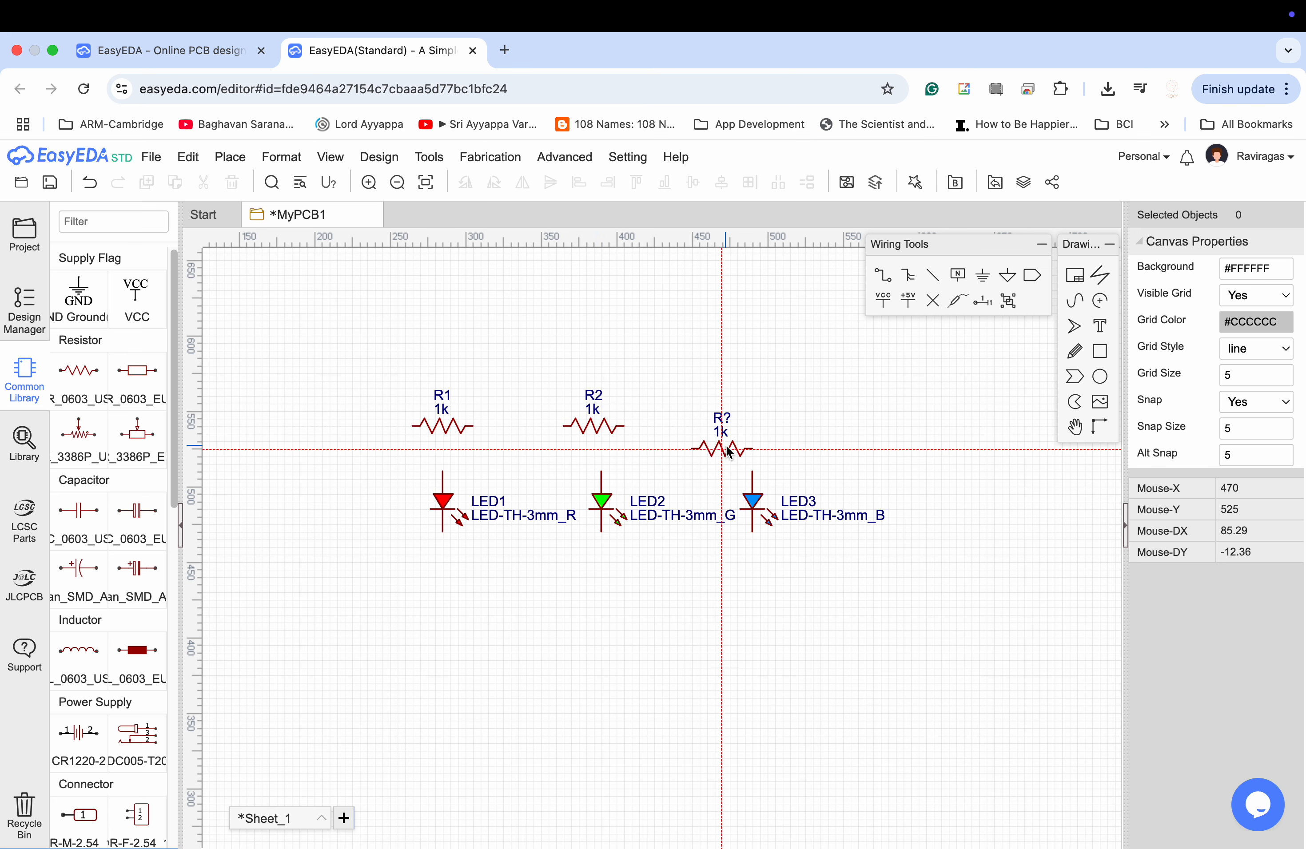
click(754, 429)
key(Escape)
Rotate resistors R1, R2 and R3 to a vertical orientation.
click(437, 435)
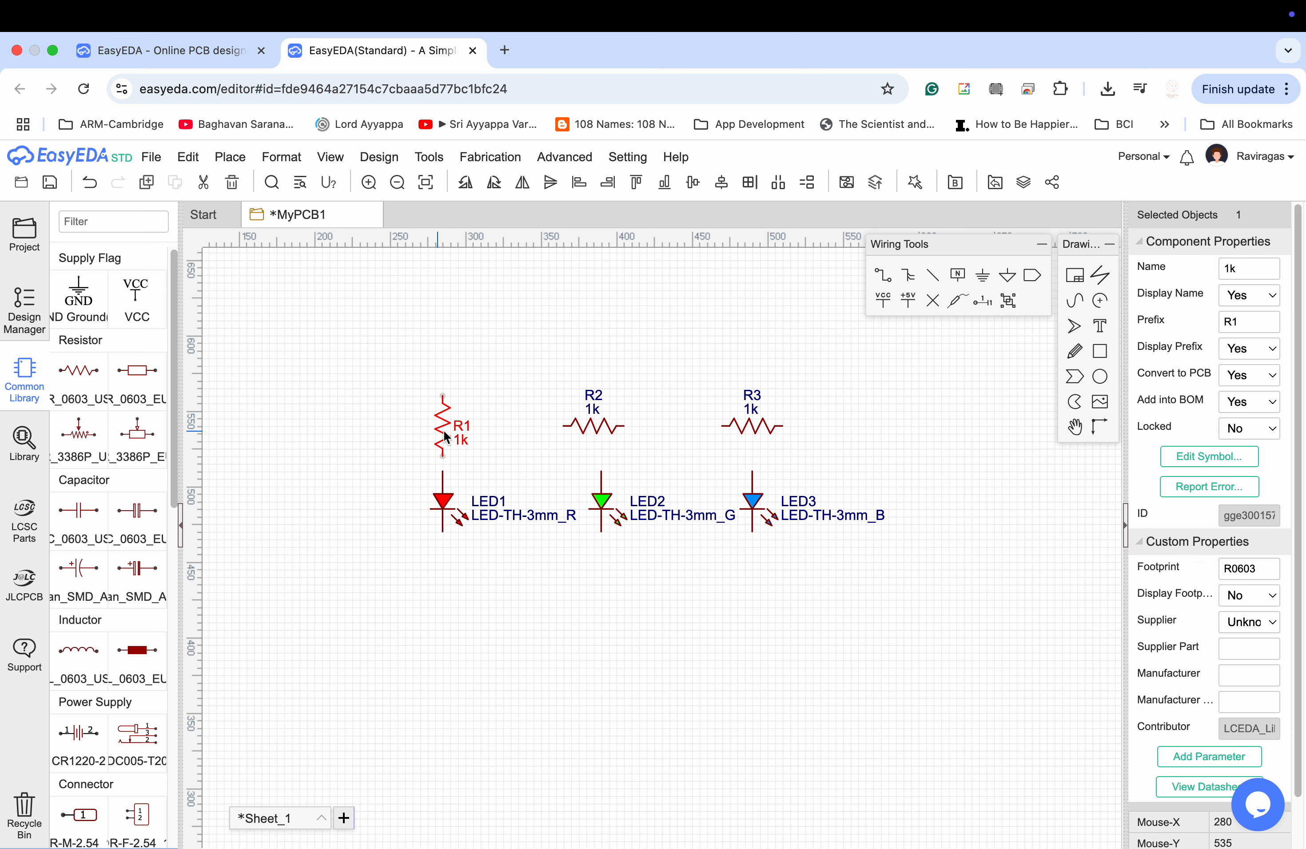
click(579, 425)
key(space)
click(753, 432)
key(space)
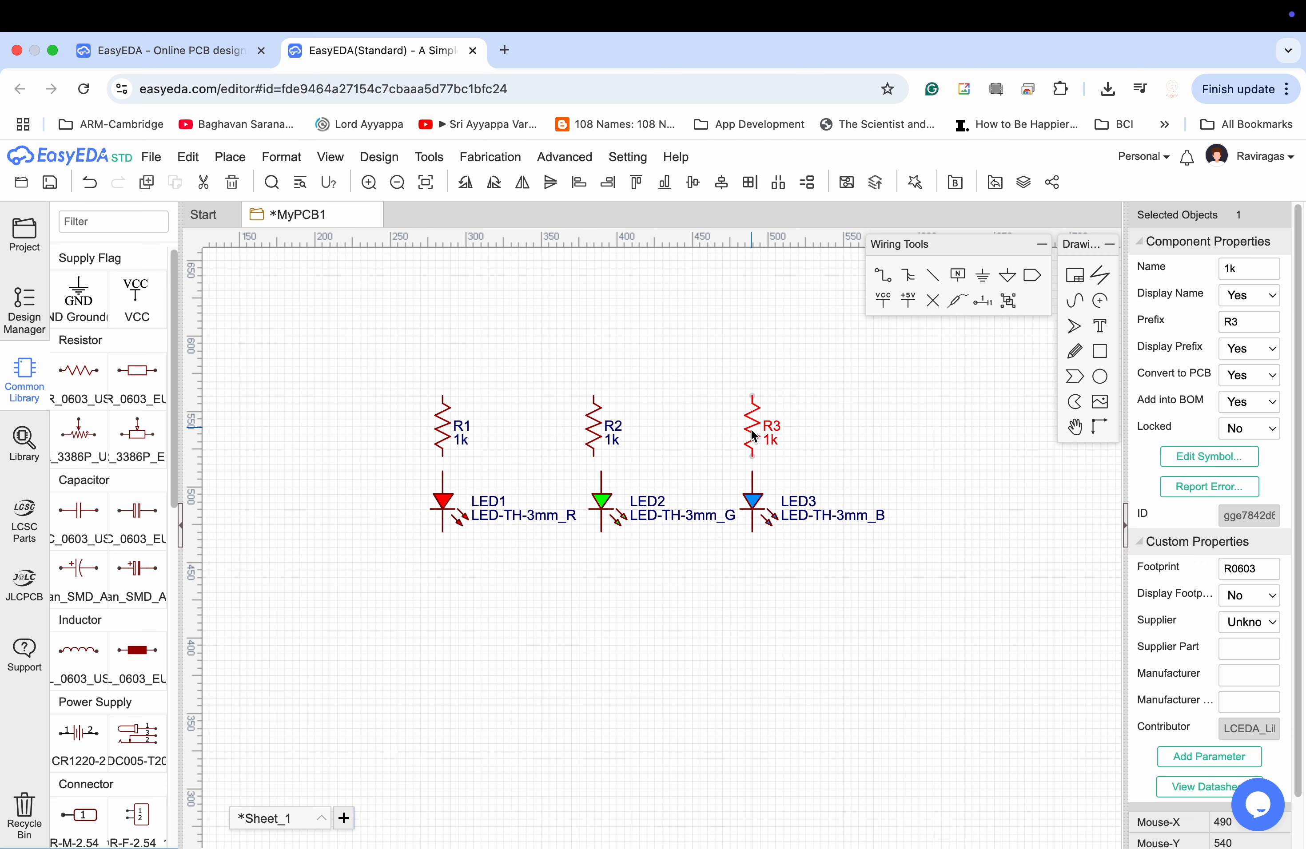
click(713, 443)
Move the three resistors slightly upward and line R2 up with the green LED below it.
drag(449, 431, 449, 416)
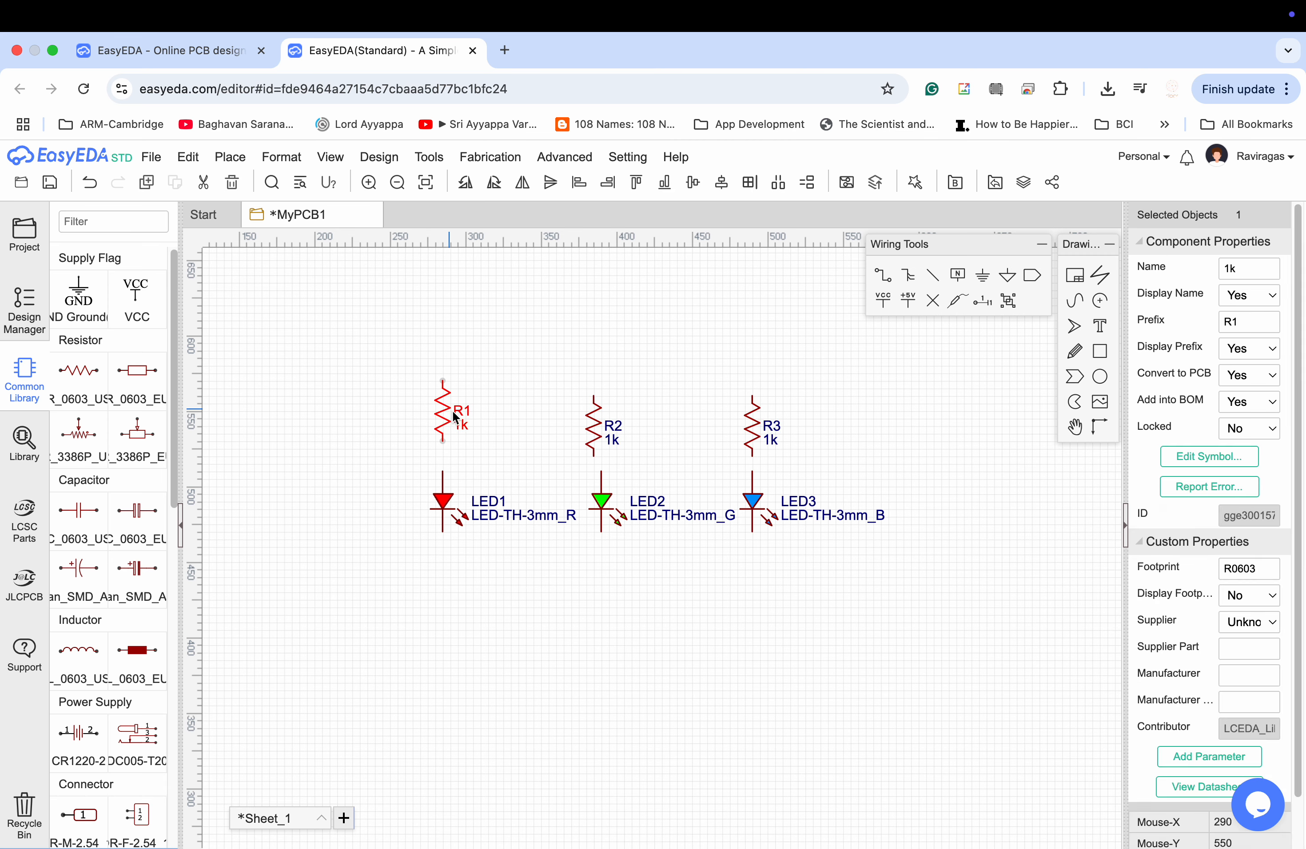
drag(601, 425, 609, 418)
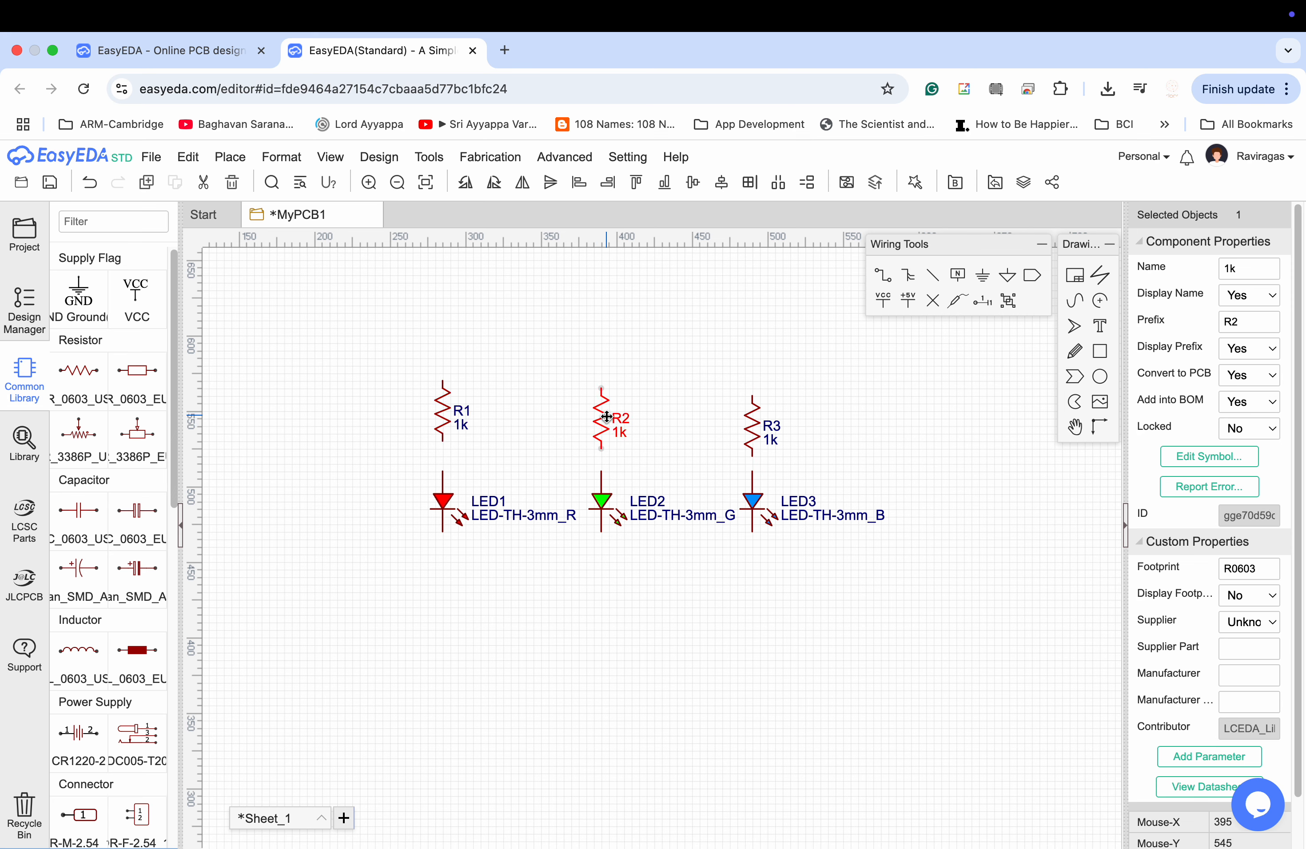
click(750, 432)
drag(756, 425, 755, 417)
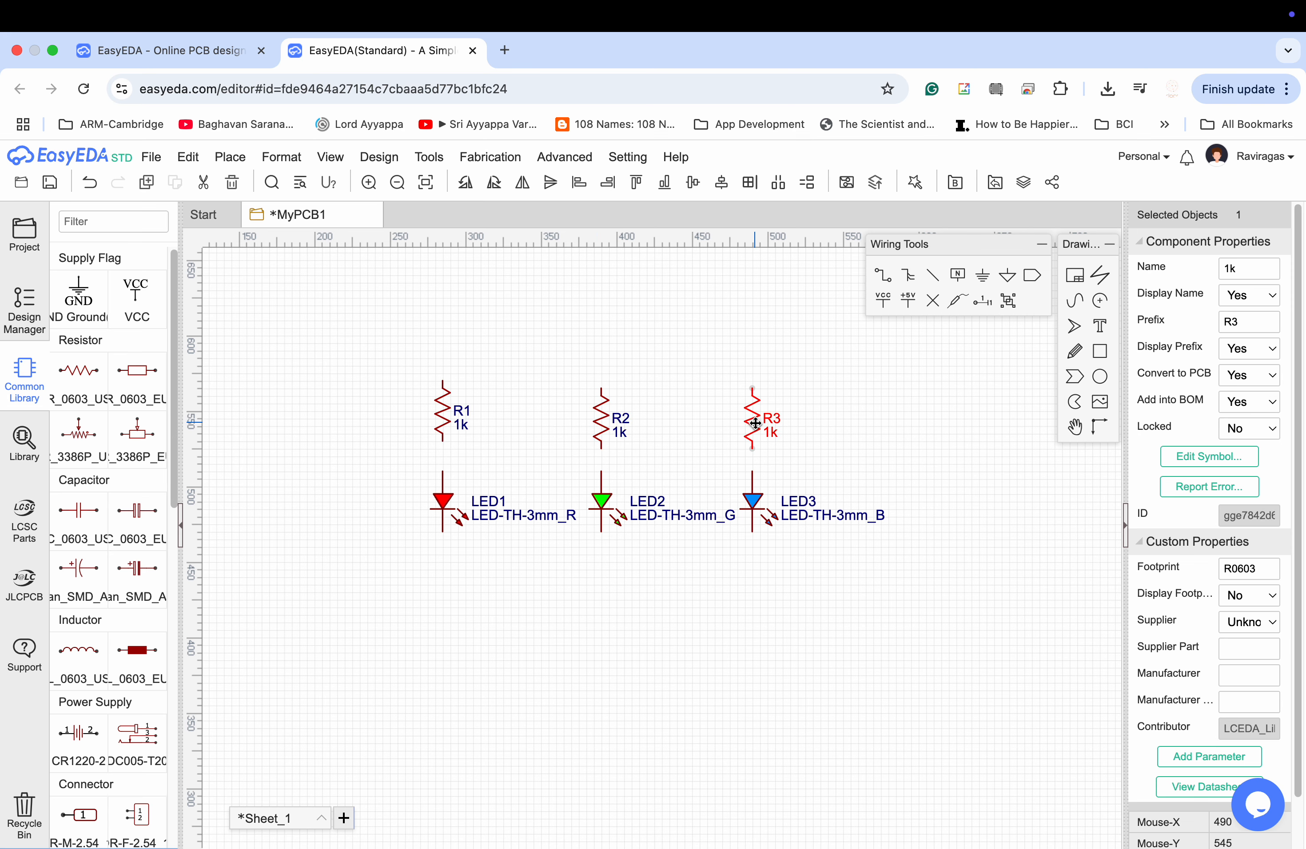
click(828, 424)
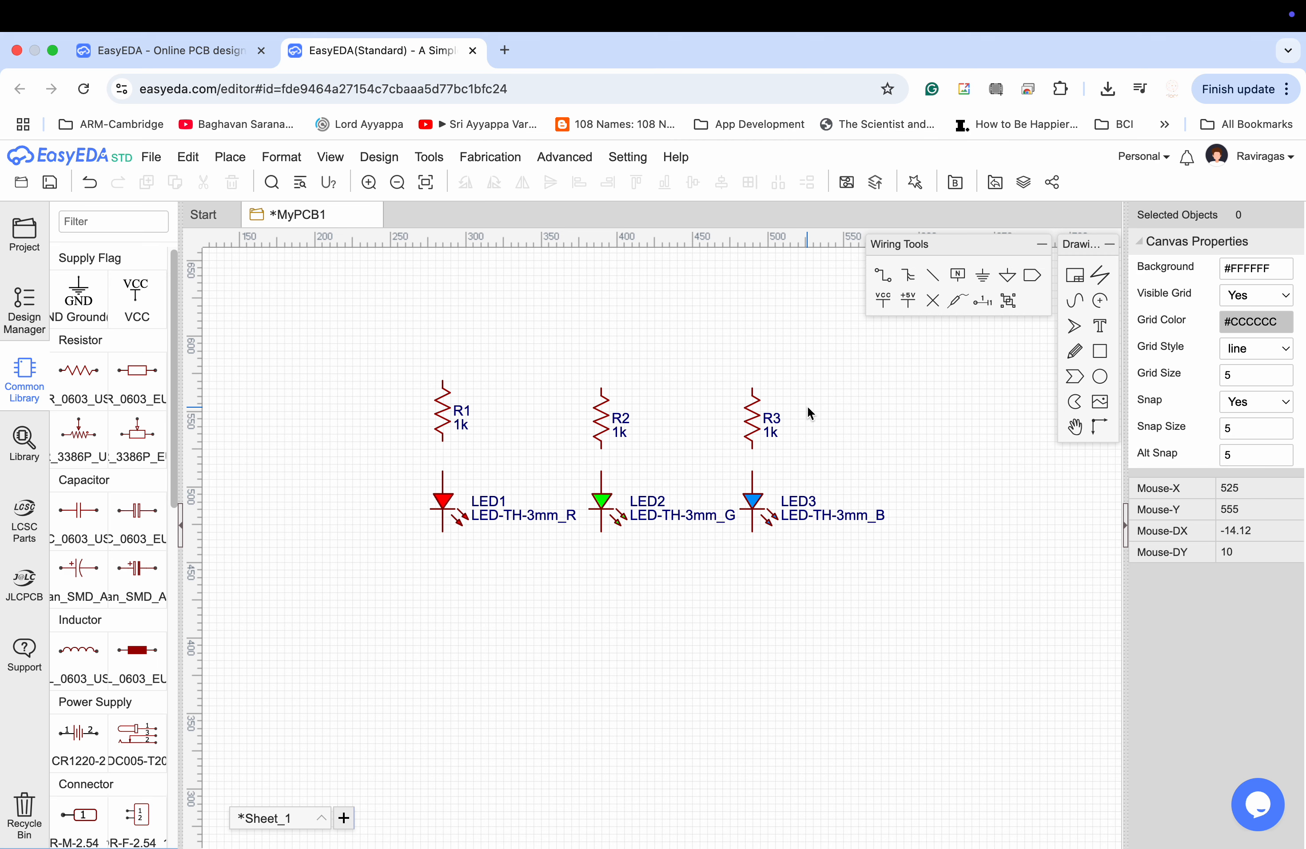
Move resistor R1 slightly downward so that it is level with R2 and R3.
click(438, 420)
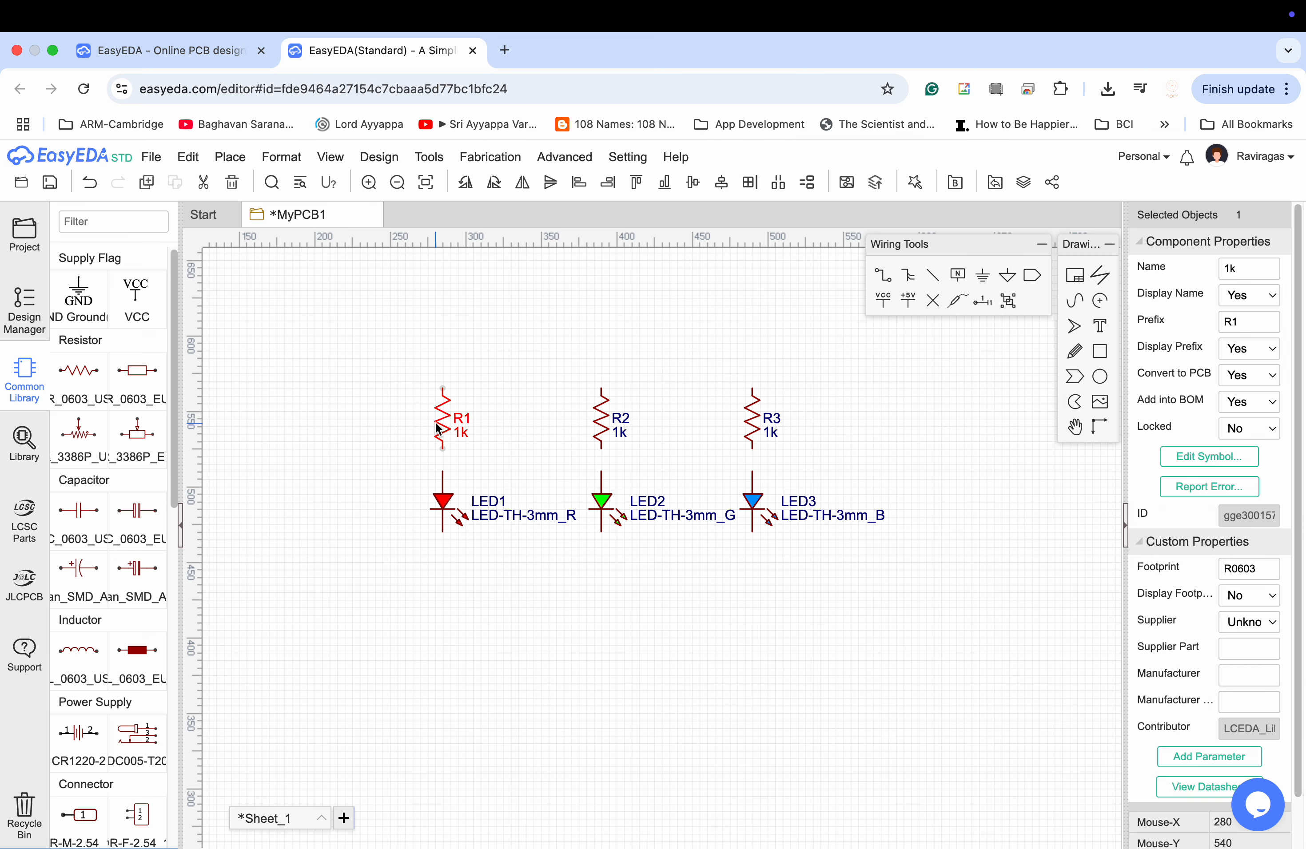
click(493, 437)
Place one HDR-F-2.54_1x2 header beside R1 and LED1 and rotate it 180° so its pins face the circuit.
scroll(100, 541, down, 4)
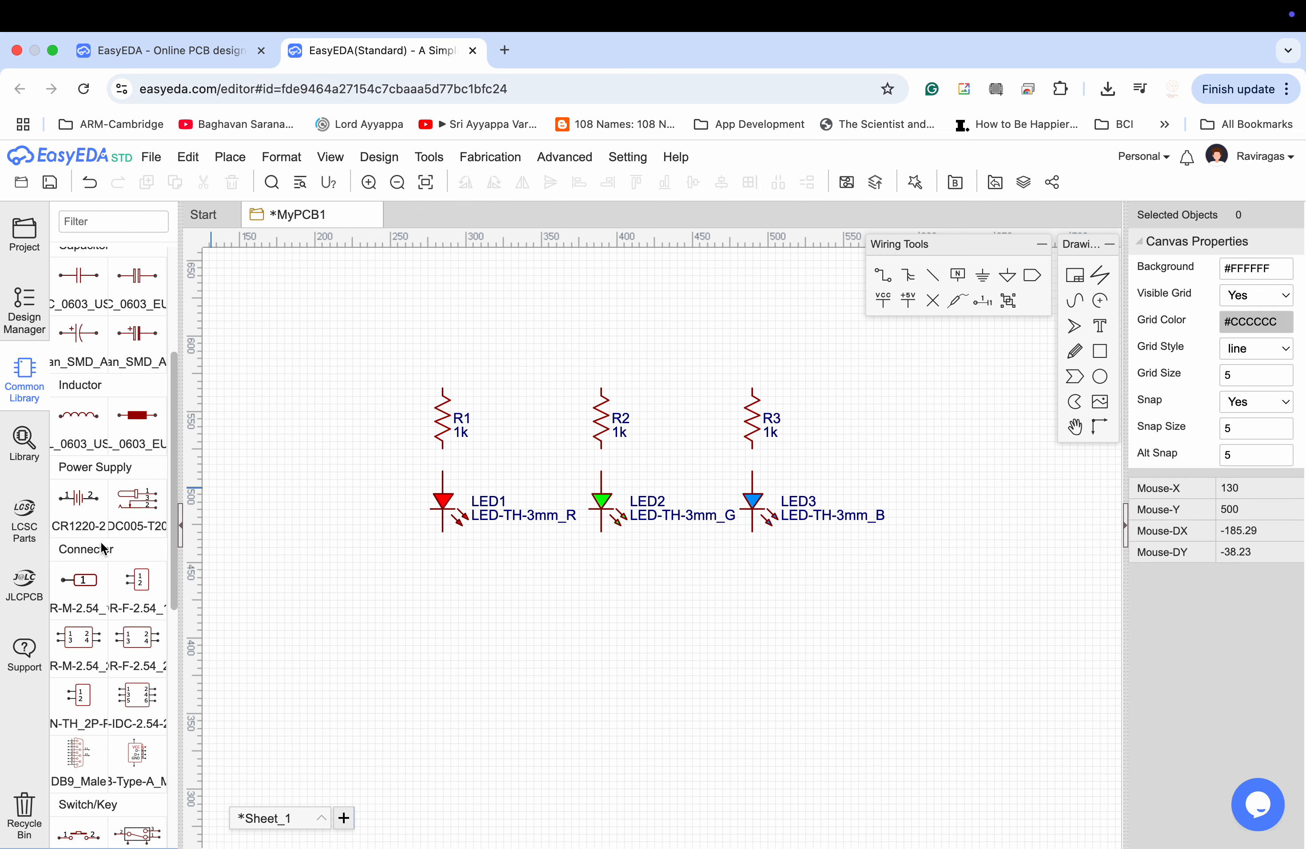
click(142, 591)
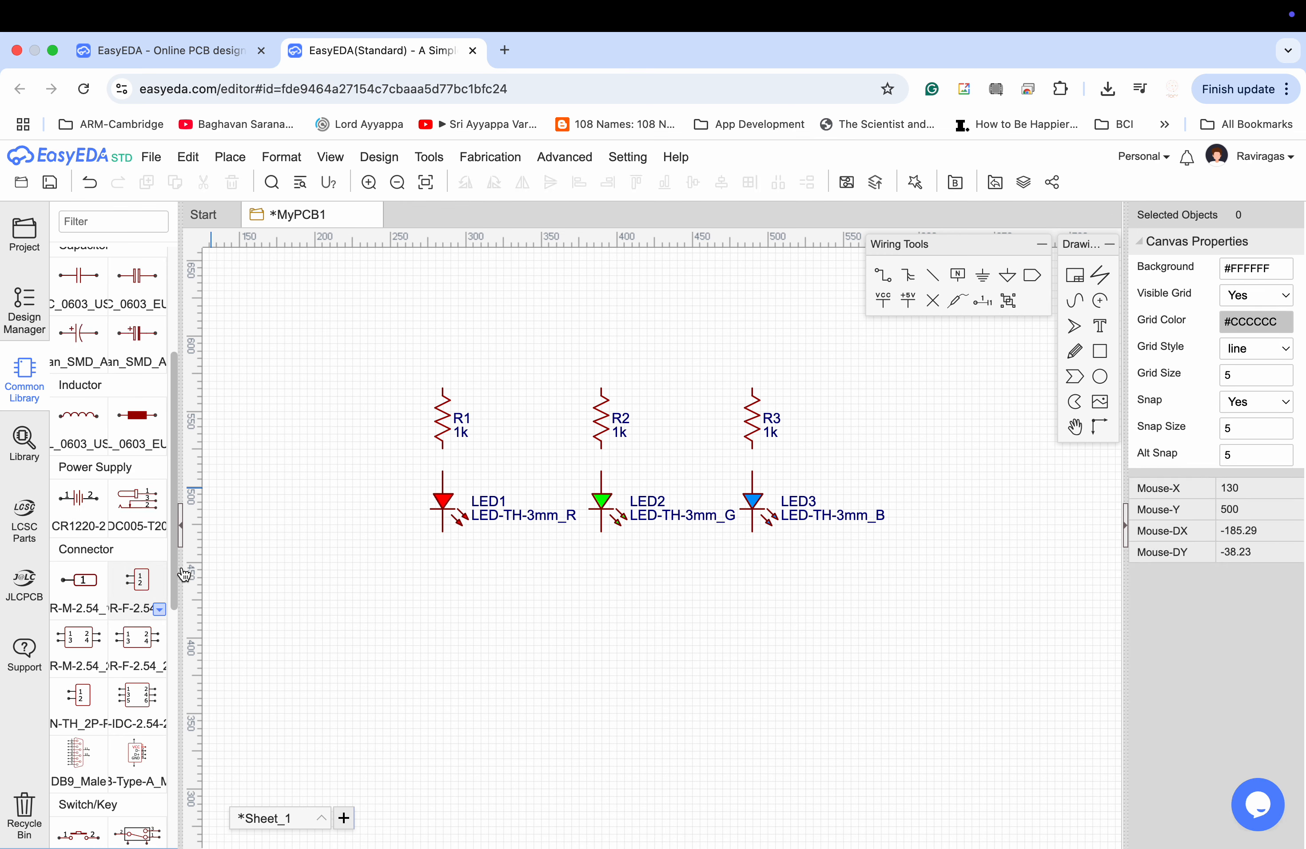
click(303, 472)
key(Escape)
click(312, 472)
key(space)
key(space)
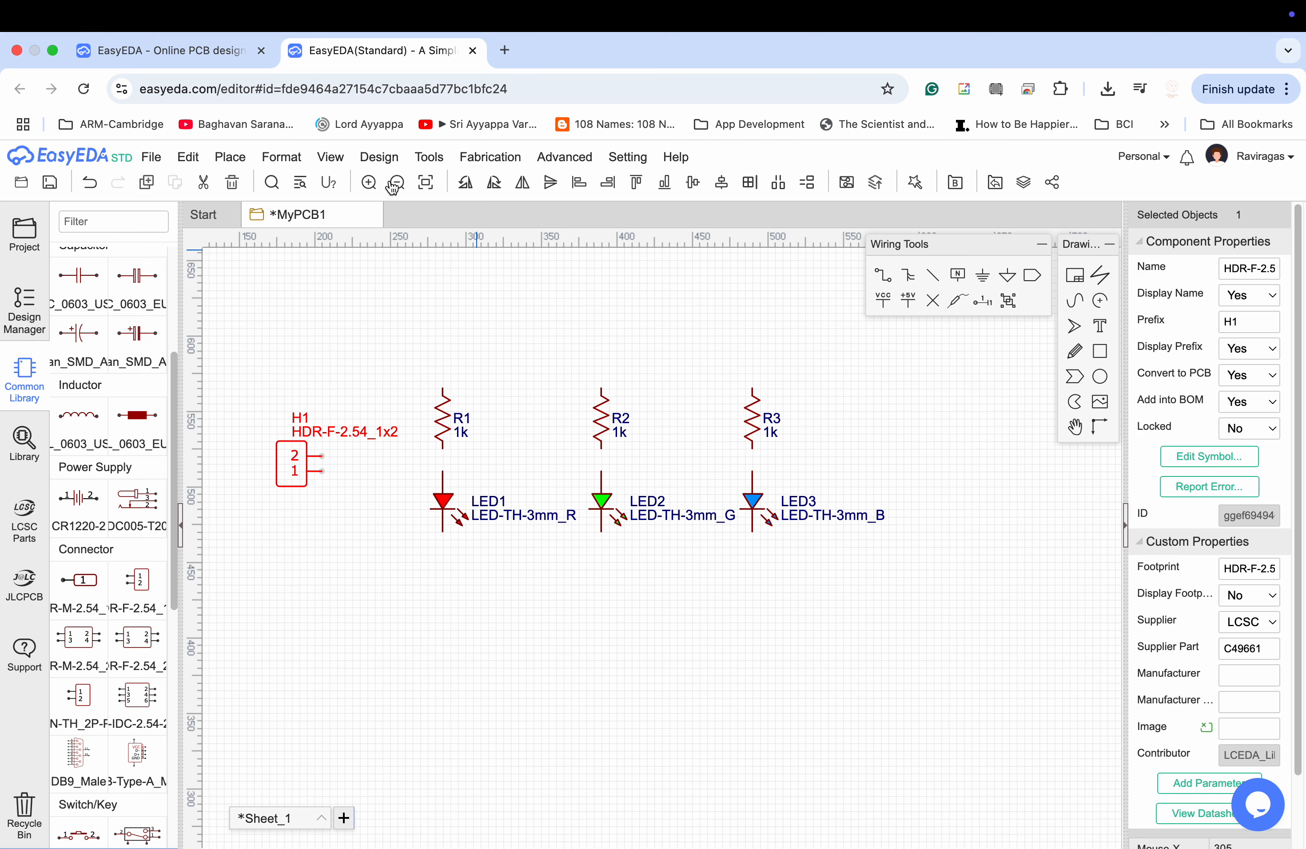
Flip header H1 vertically so pin 1 is above pin 2, and shift its name and prefix labels beneath its body.
click(429, 157)
mouse_move(328, 160)
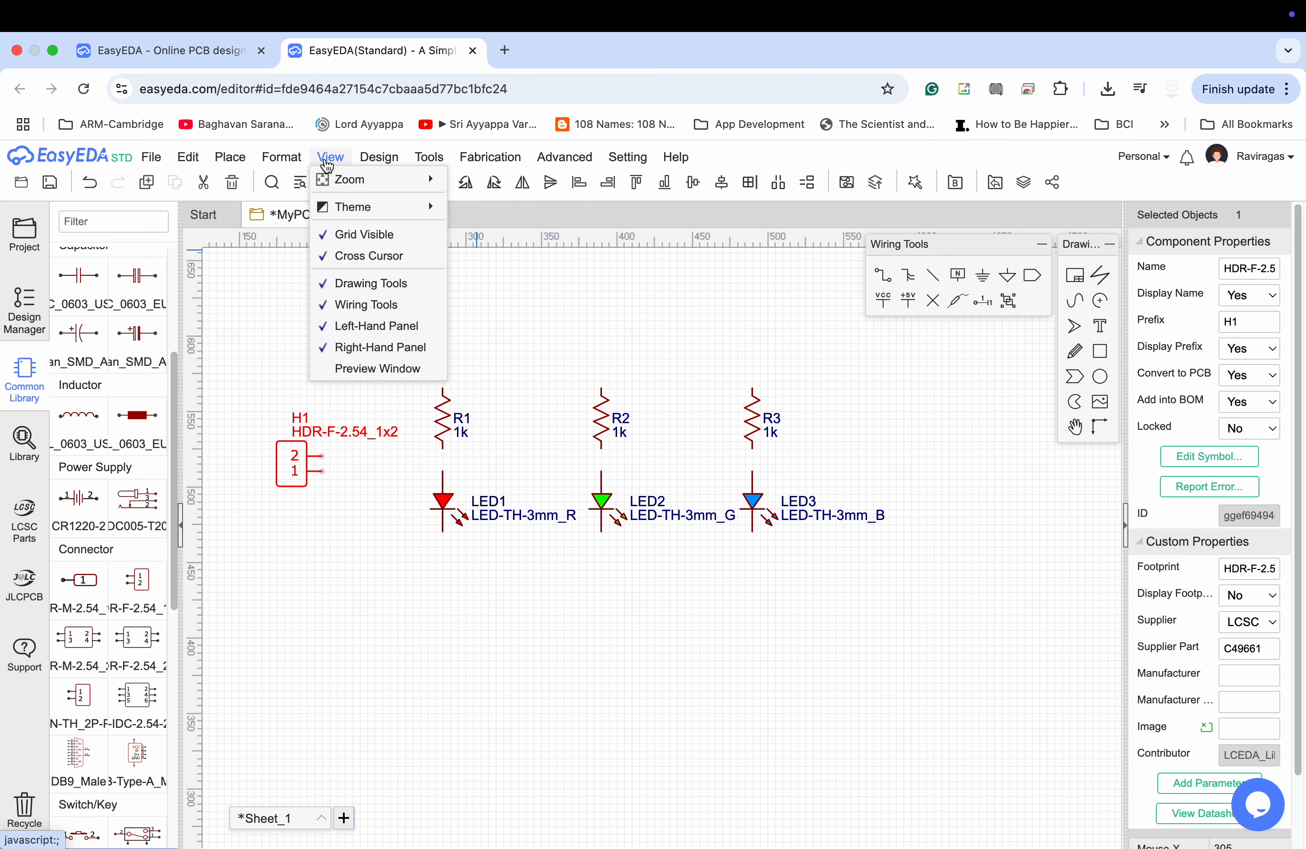
mouse_move(284, 159)
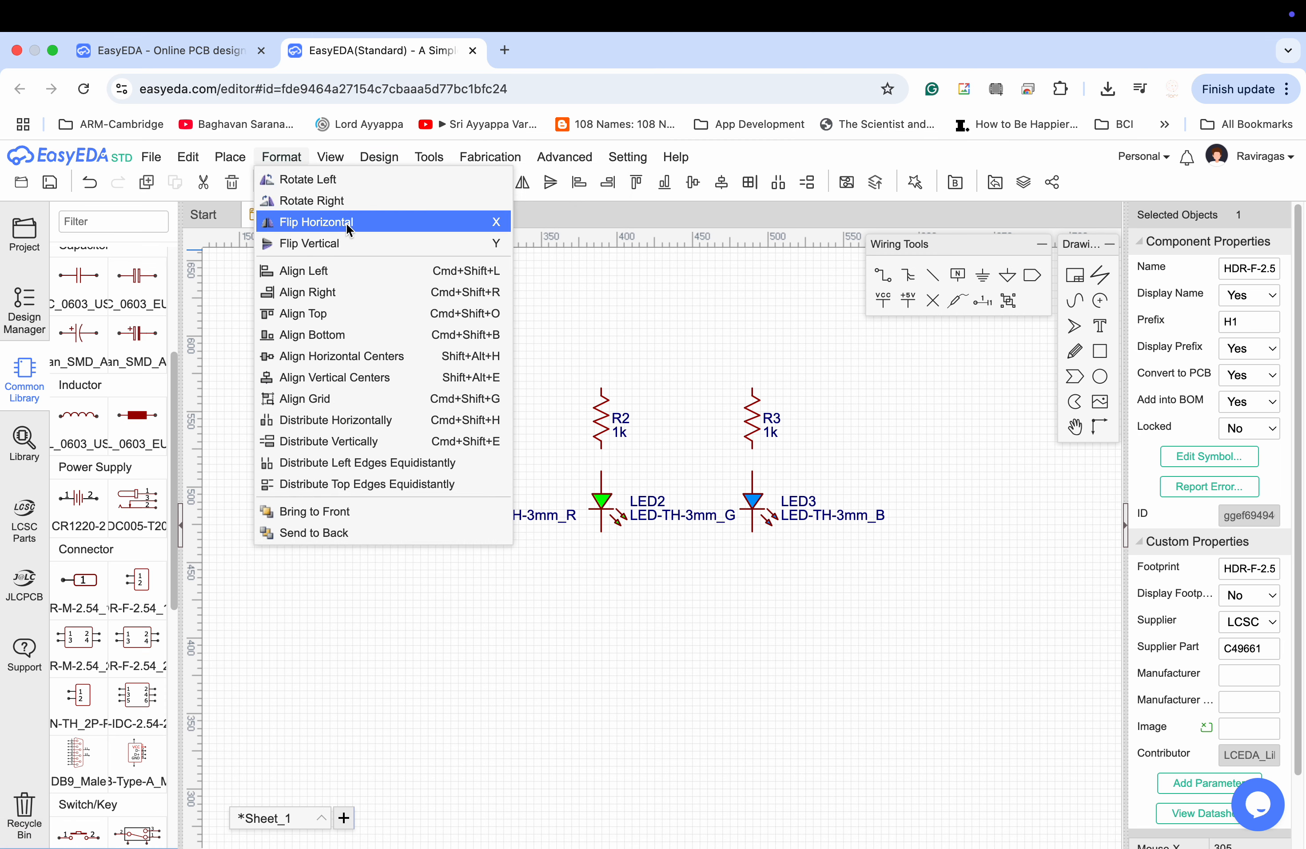
click(353, 244)
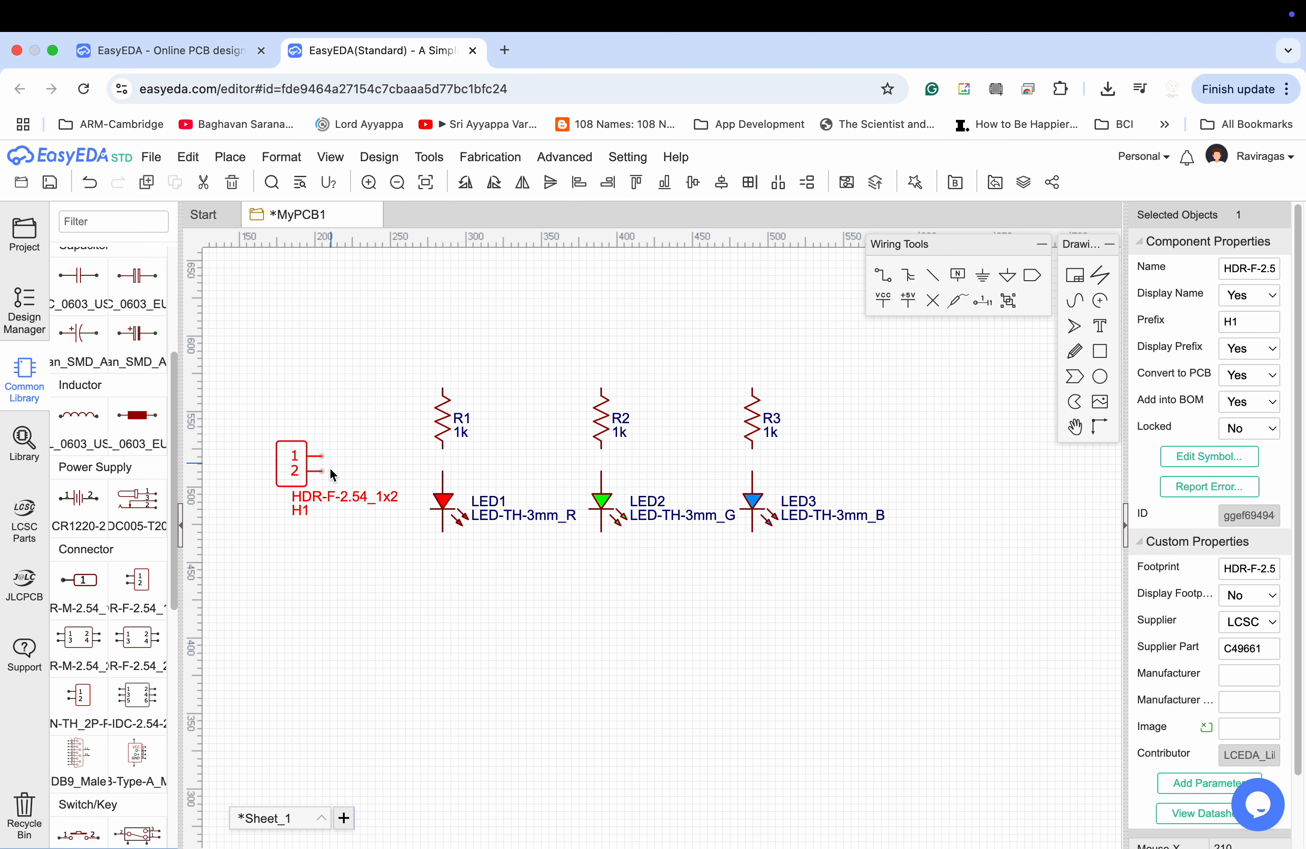
drag(320, 497, 291, 493)
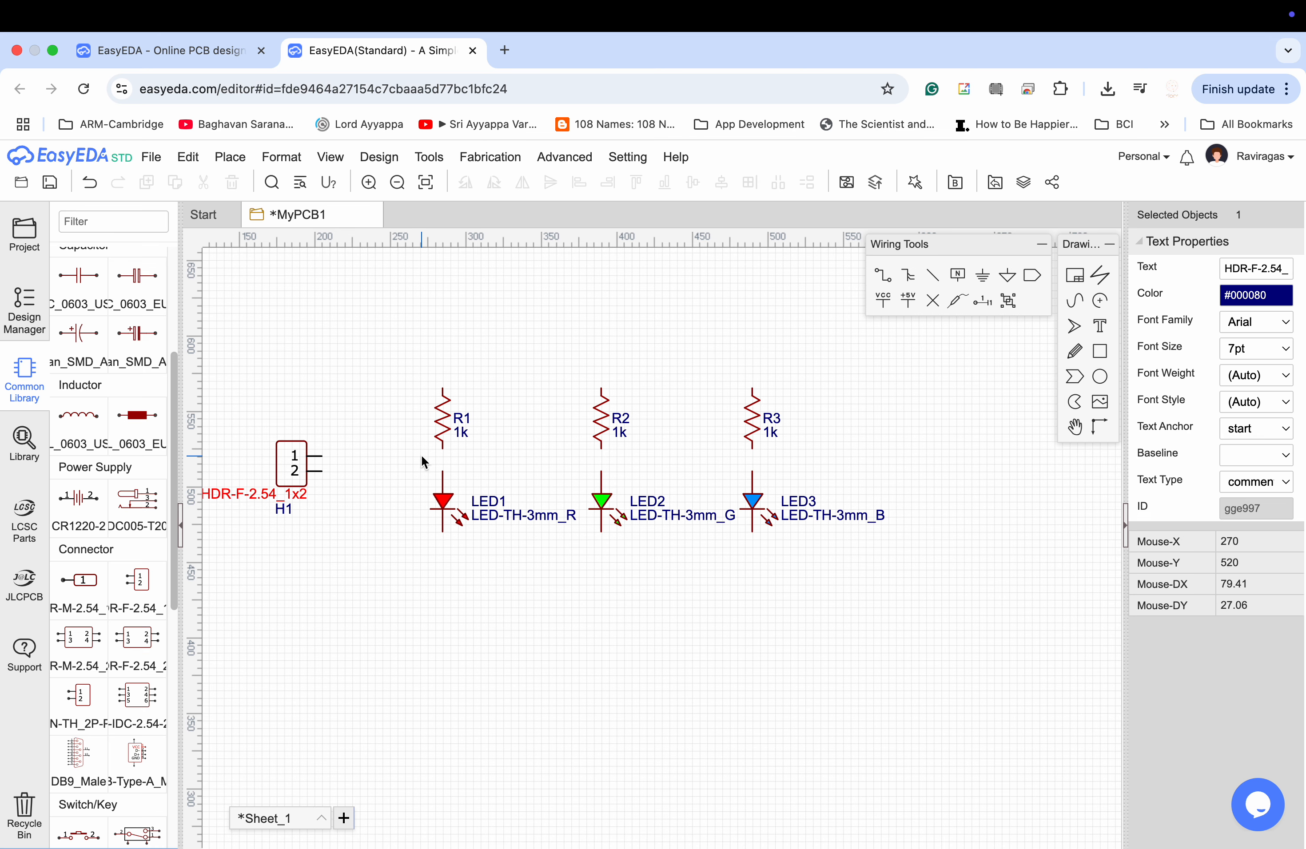
Wire header pin 1 over the resistors to the upper end of R3, and join the upper ends of R2 and R1 to it.
click(883, 279)
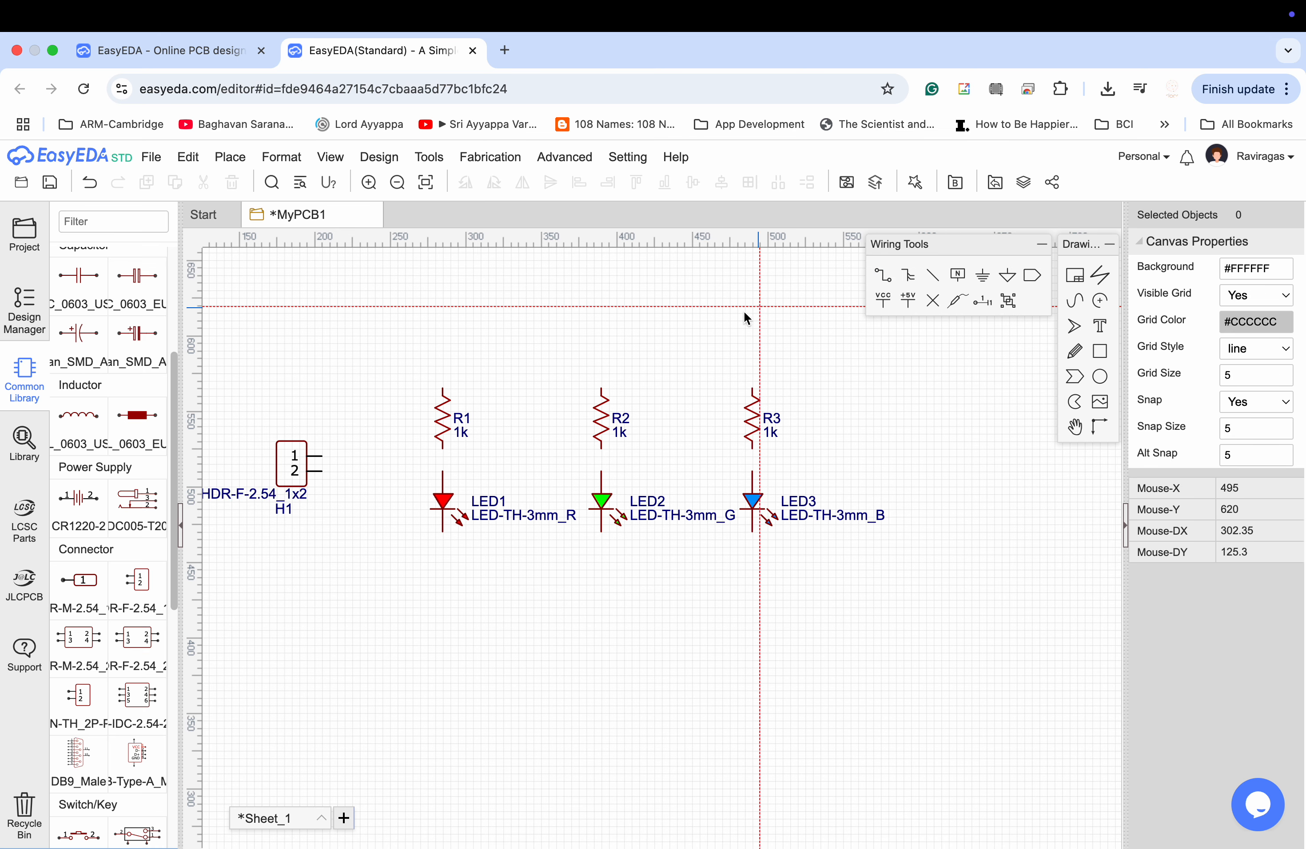
click(321, 456)
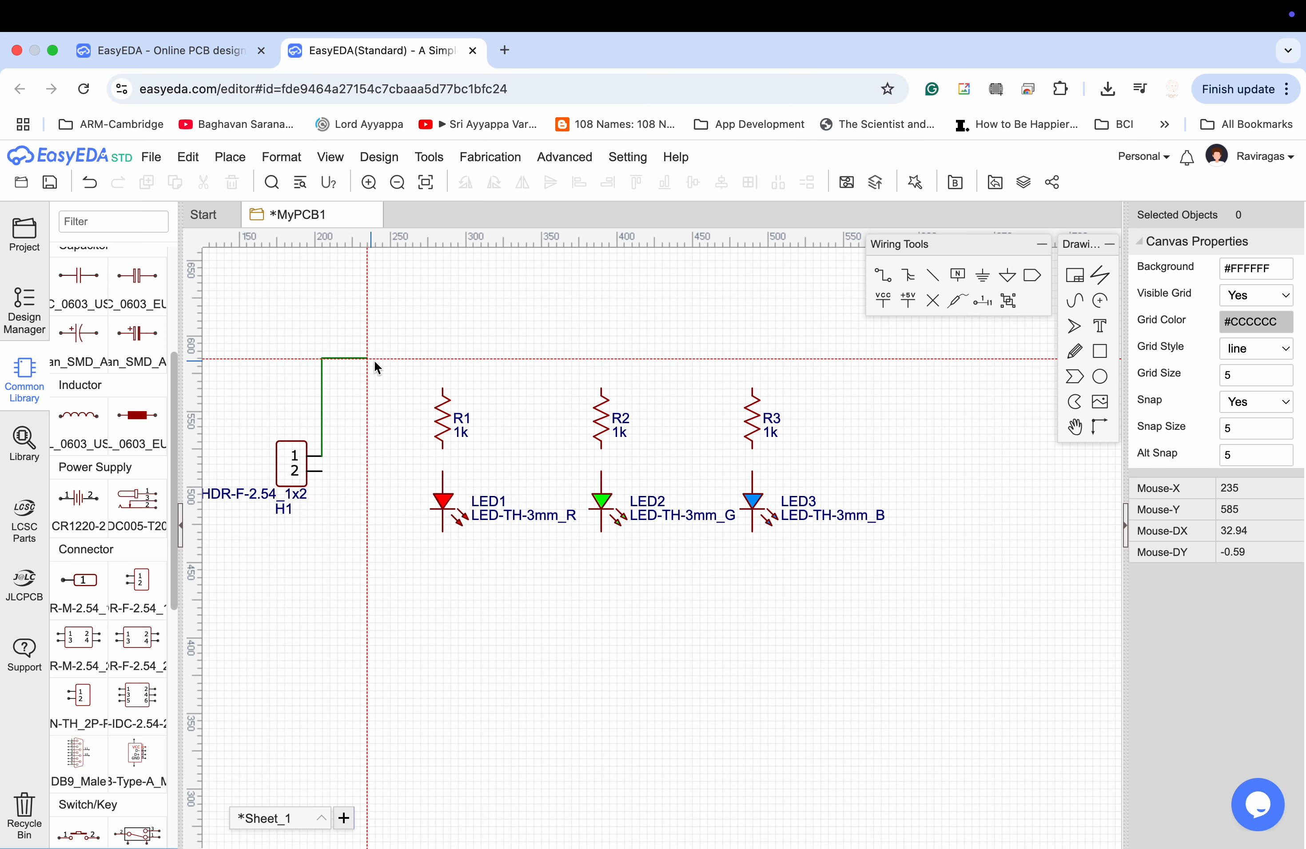
click(752, 359)
click(753, 389)
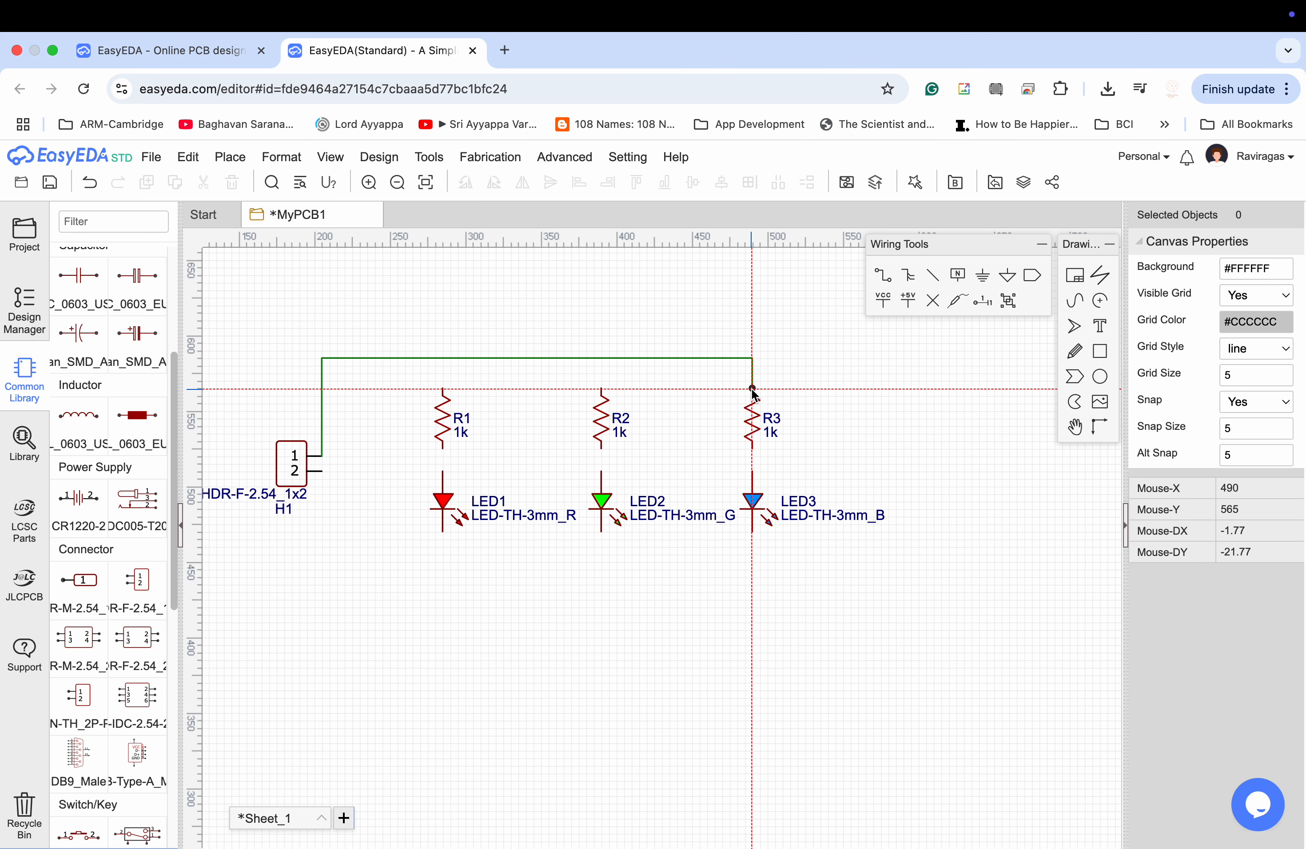
click(601, 389)
click(601, 358)
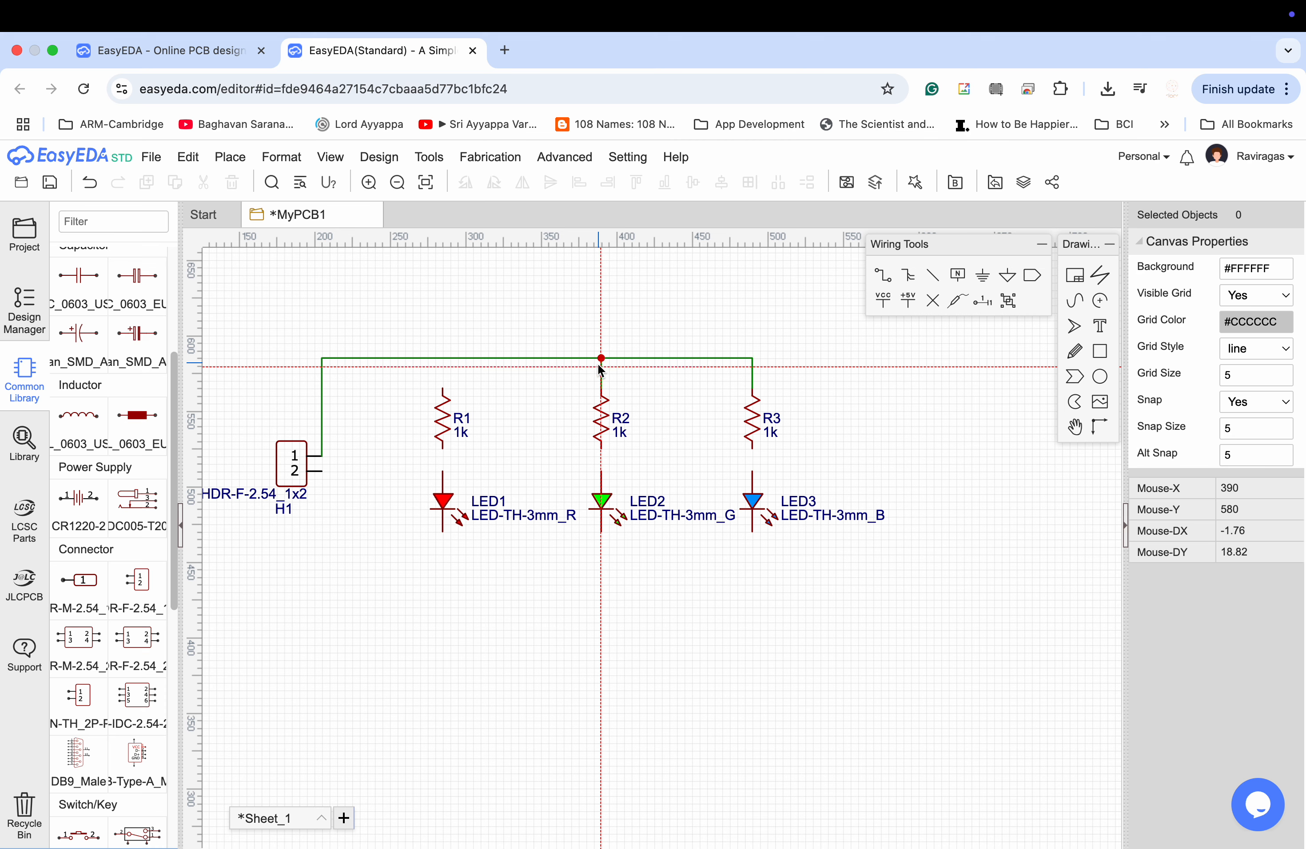
click(443, 390)
click(443, 359)
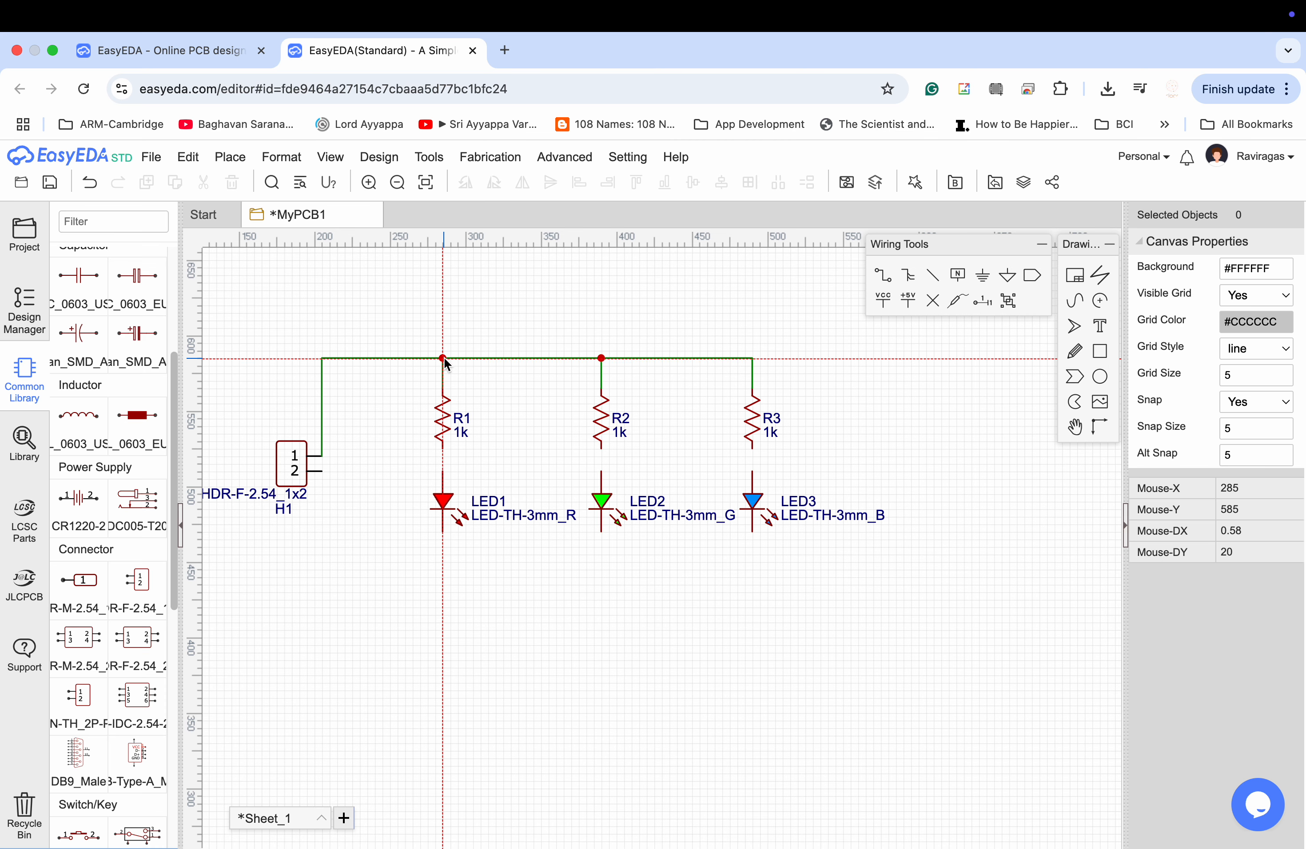
Wire the lower ends of R1, R2 and R3 to the upper pins of LED1, LED2 and LED3 respectively.
click(442, 448)
click(443, 472)
click(601, 448)
click(601, 471)
click(751, 448)
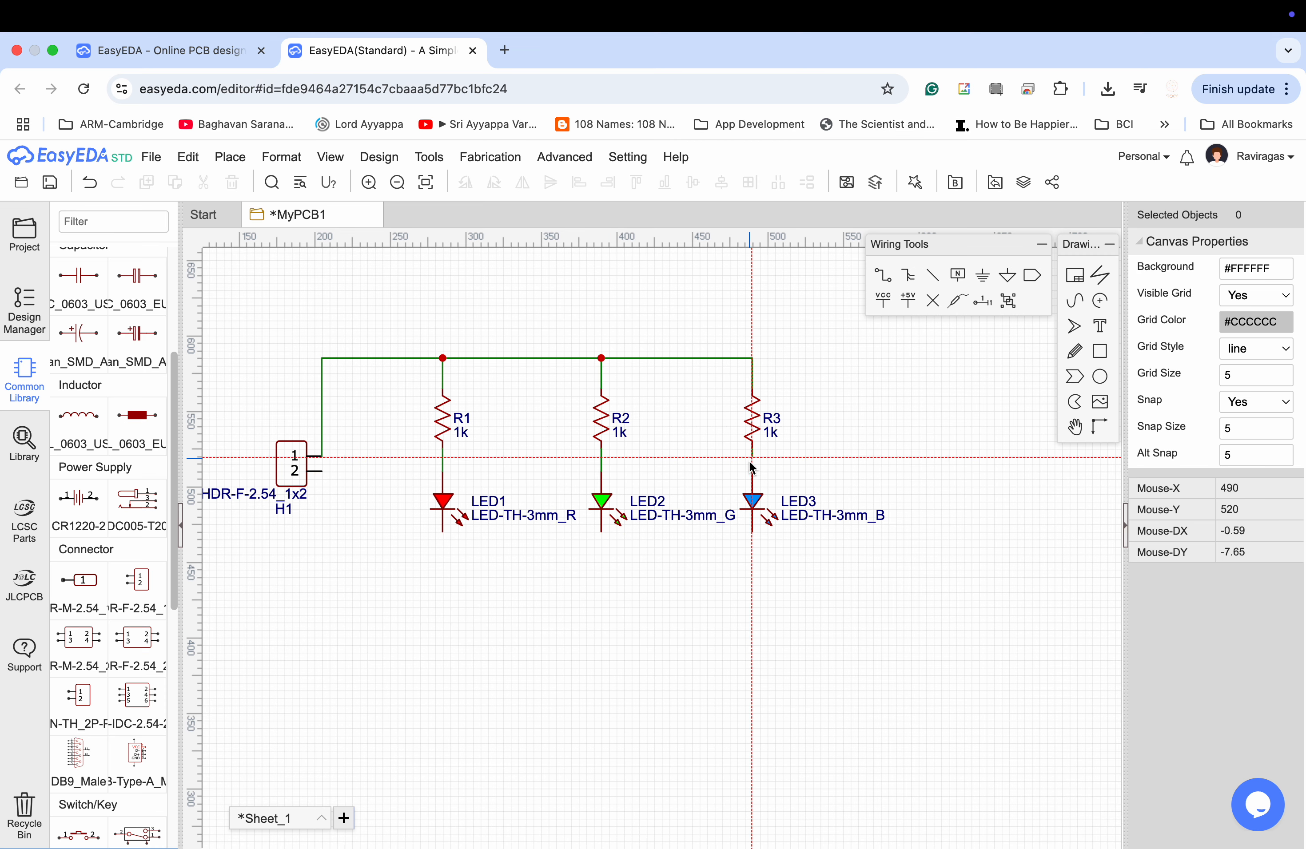
click(752, 475)
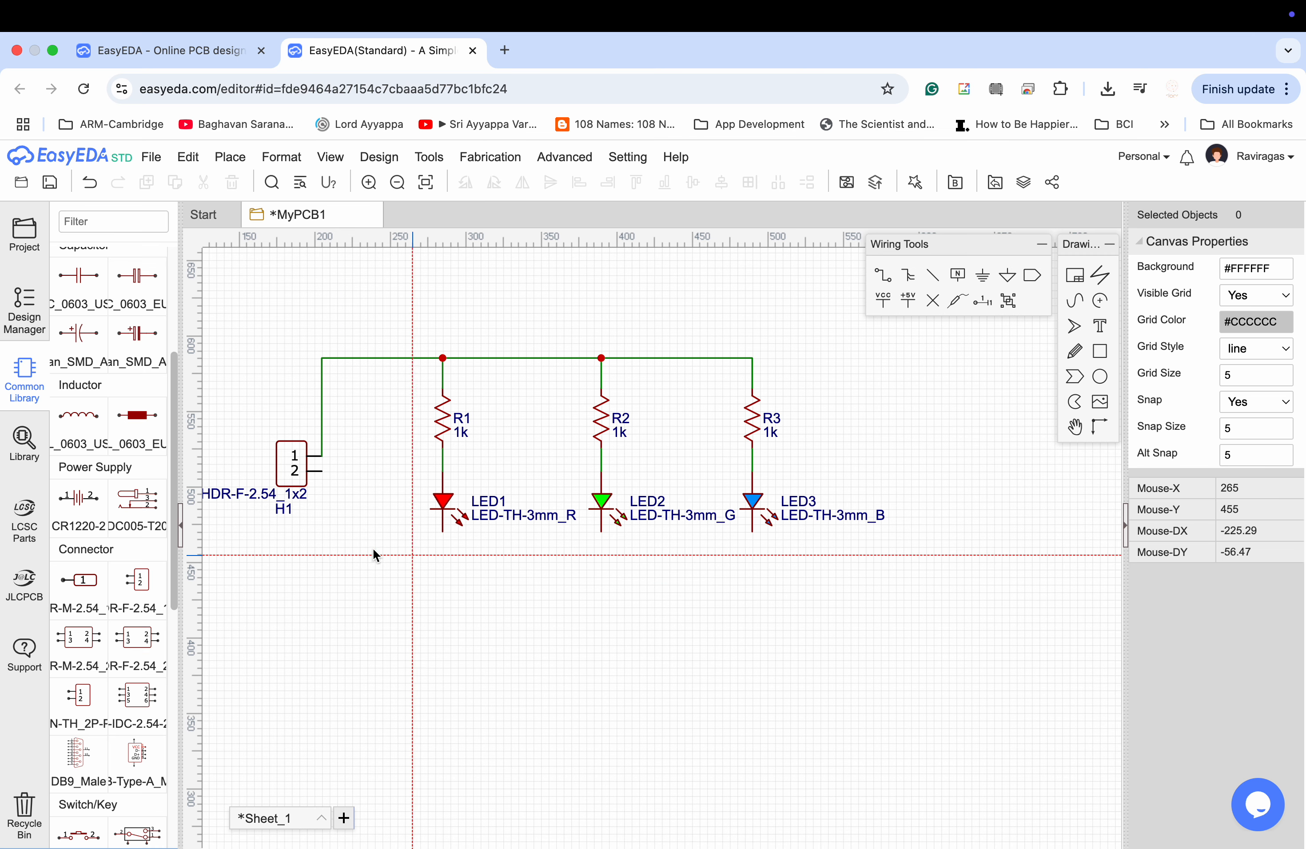
Wire header pin 2 below the LEDs to the lower pin of LED3, and join the lower pins of LED2 and LED1 to it.
click(322, 472)
click(325, 562)
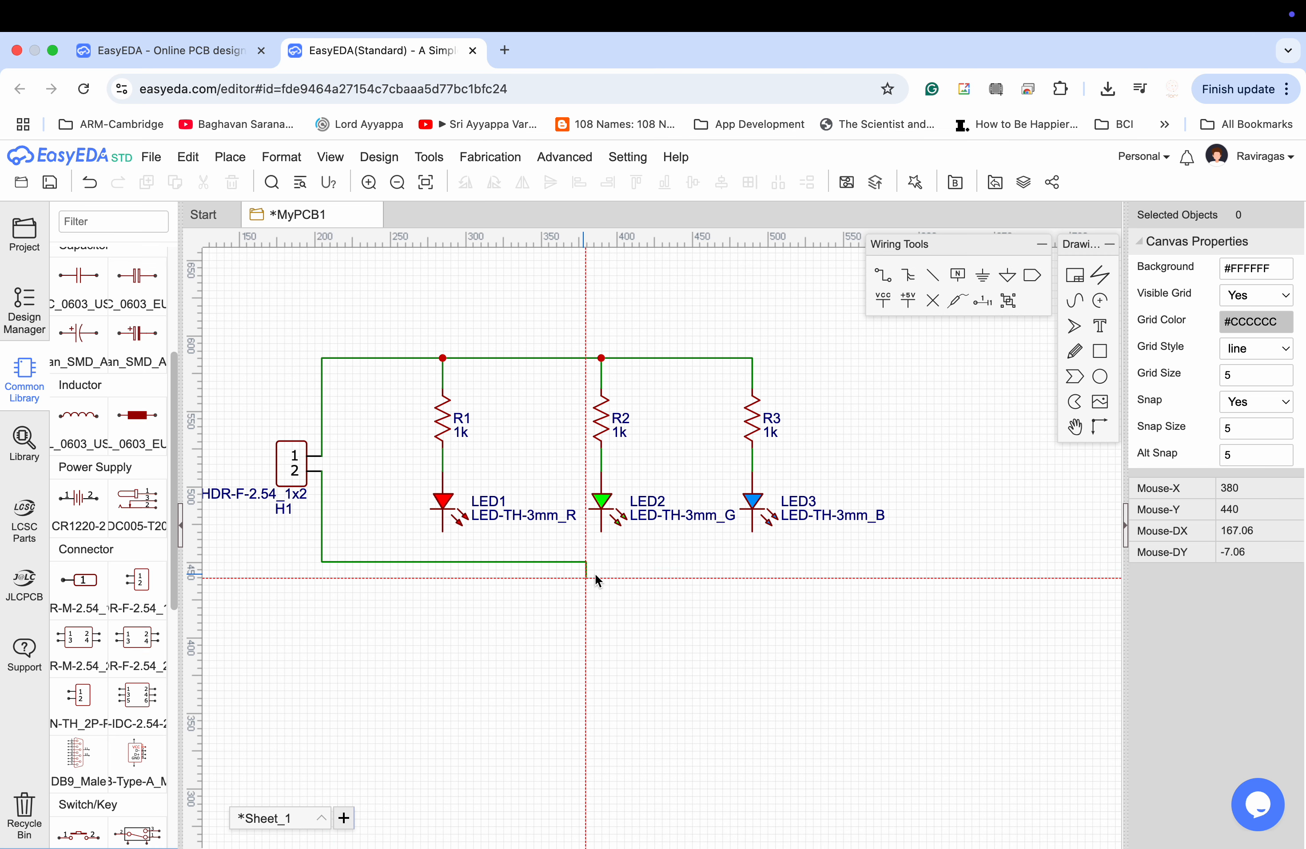
click(752, 532)
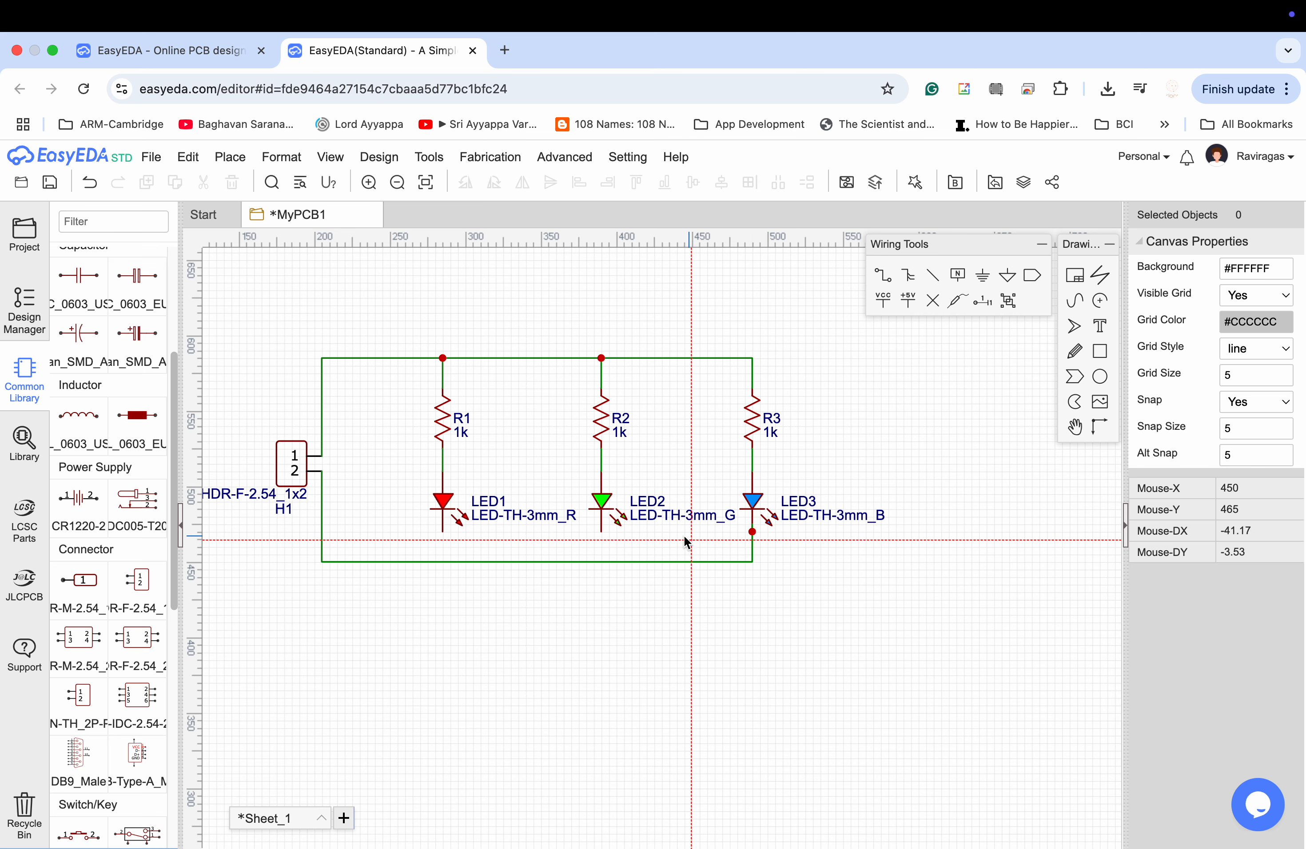
click(601, 531)
click(600, 561)
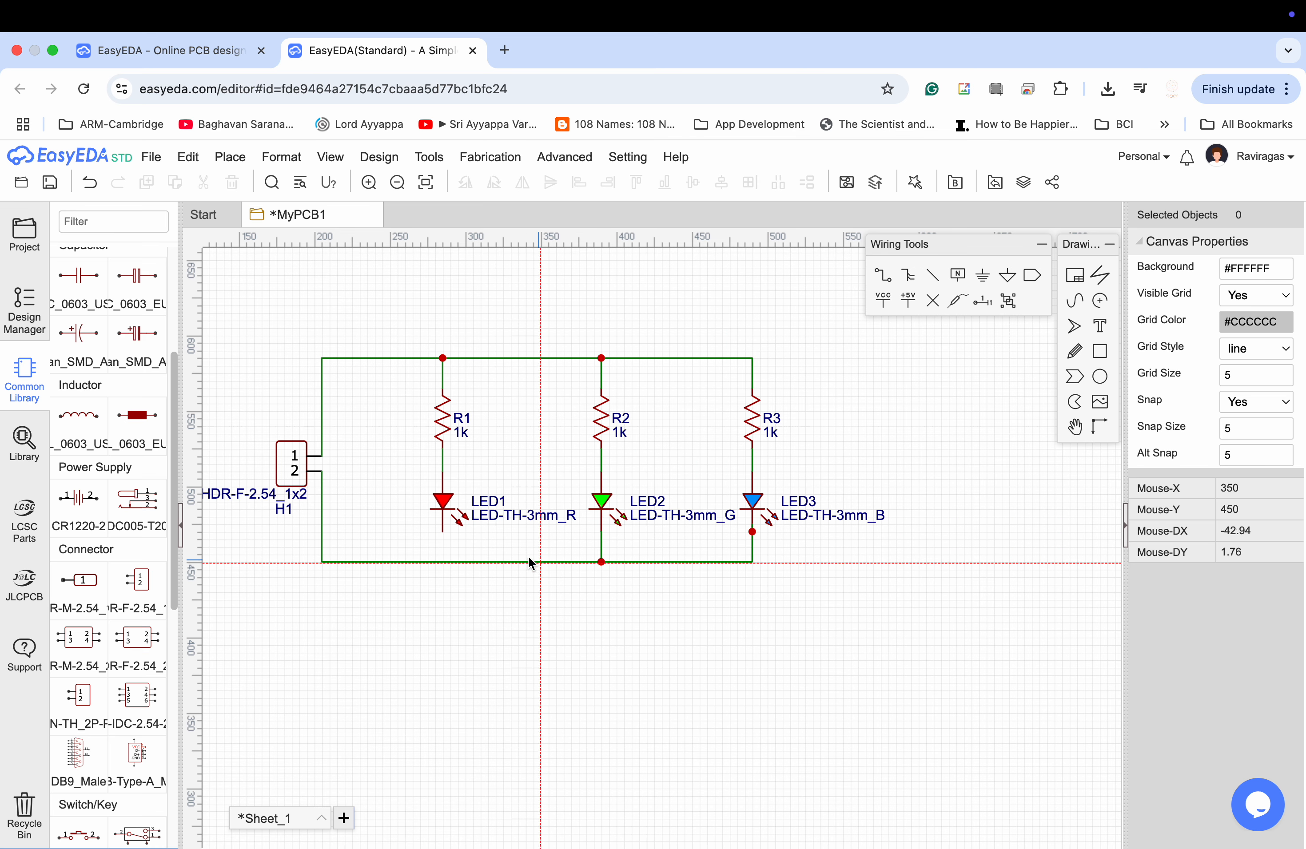
click(444, 532)
click(443, 562)
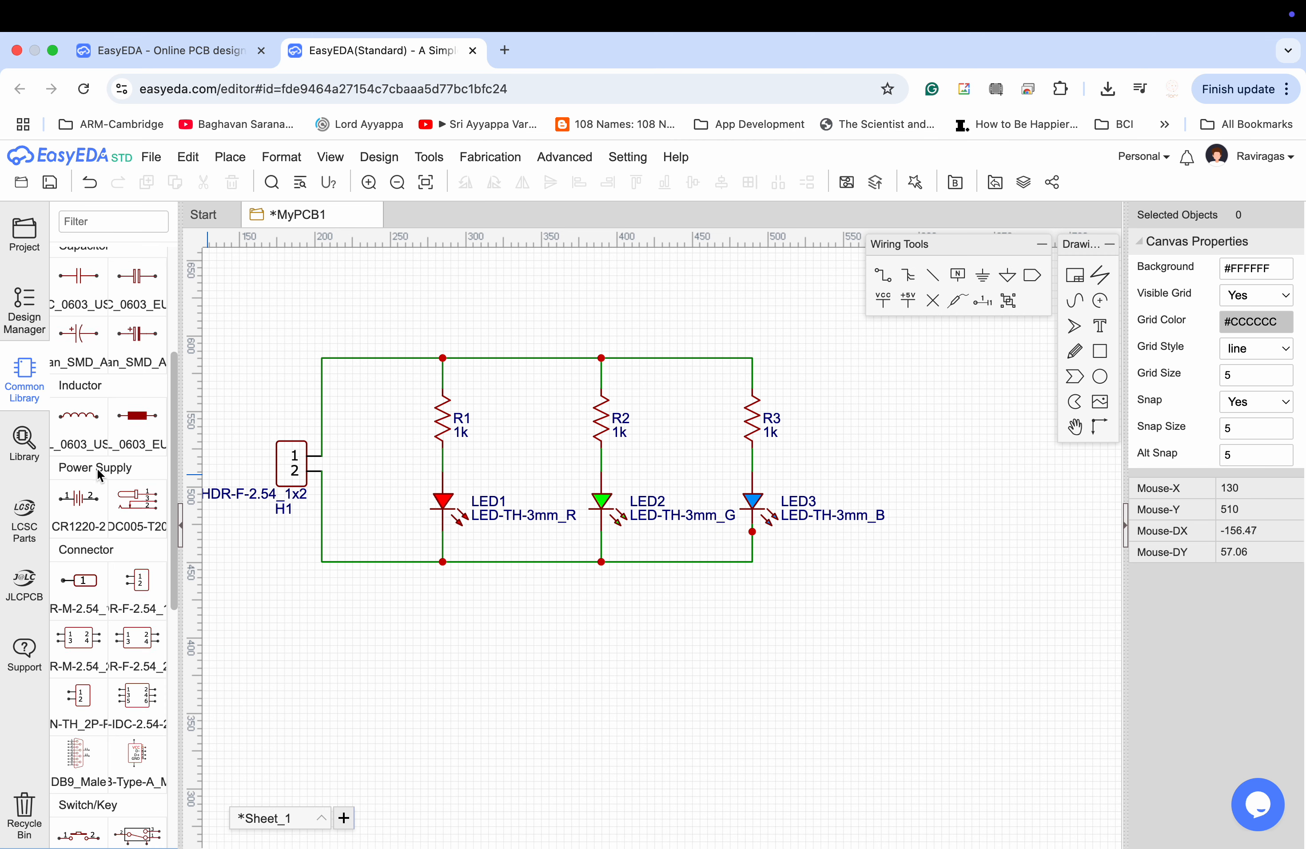
Place one GND ground symbol below the lower wire, between LED1 and LED2.
scroll(99, 475, up, 5)
click(79, 302)
click(504, 599)
key(Escape)
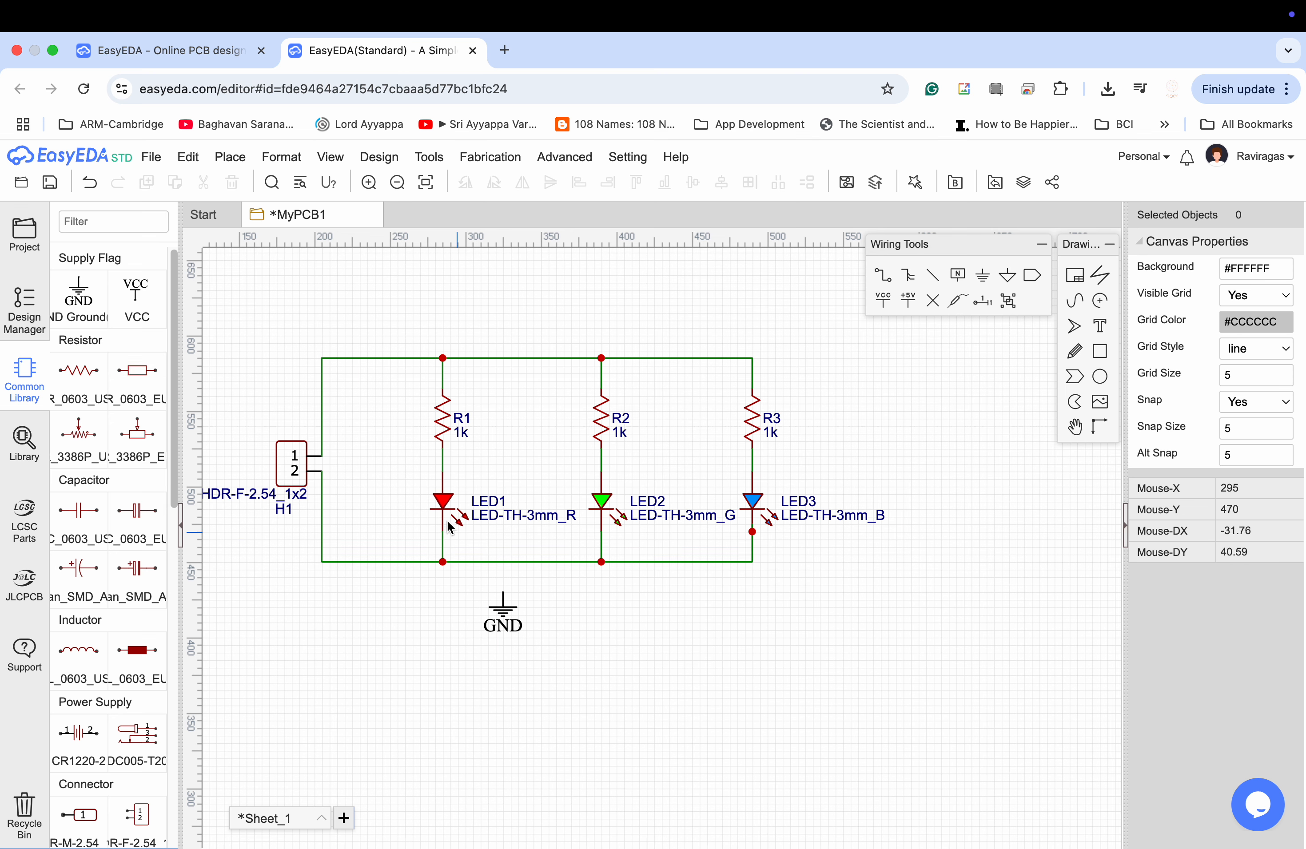
Wire the GND symbol straight up to the common wire below the LEDs.
click(882, 274)
click(503, 593)
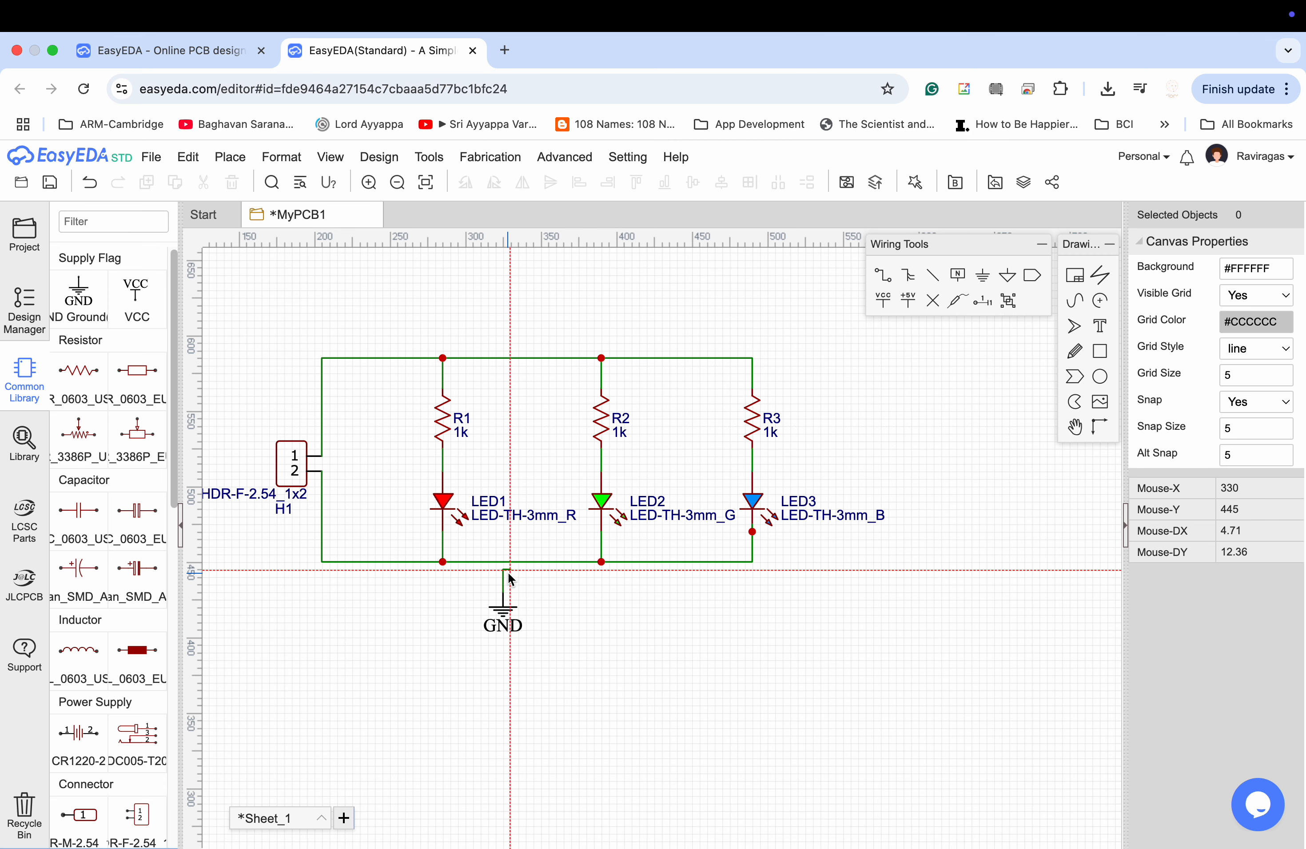
click(503, 562)
key(Escape)
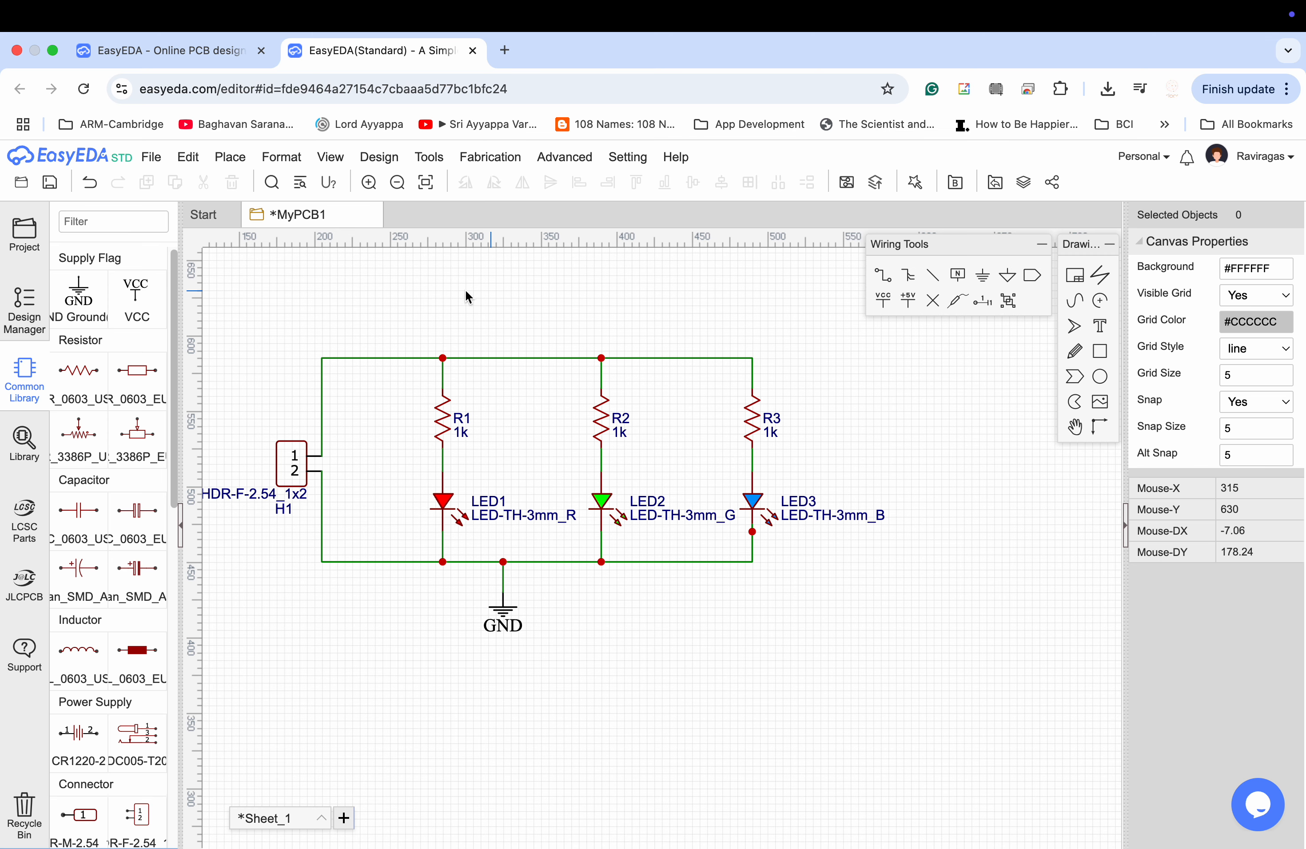
Save the MyPCB1 schematic.
click(188, 156)
mouse_move(154, 159)
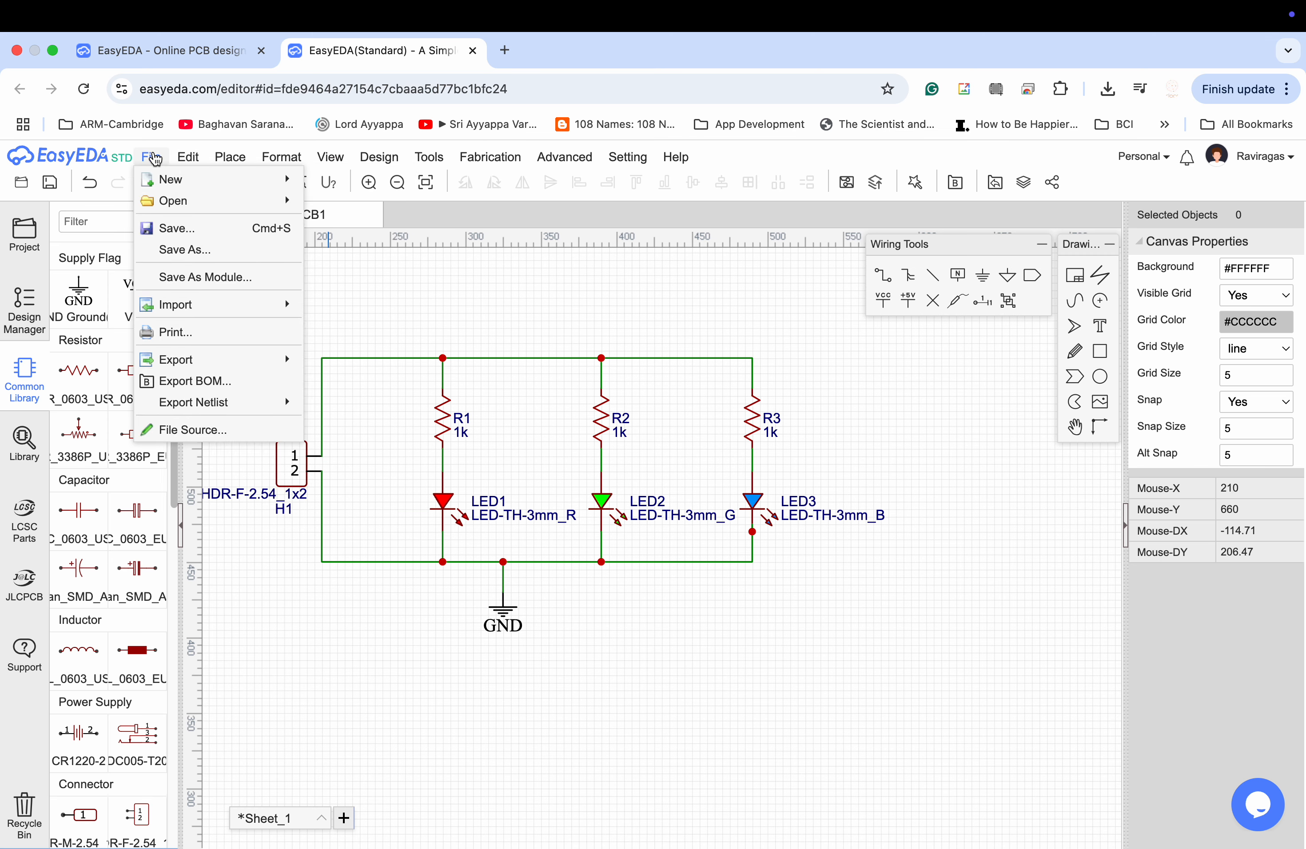
click(204, 228)
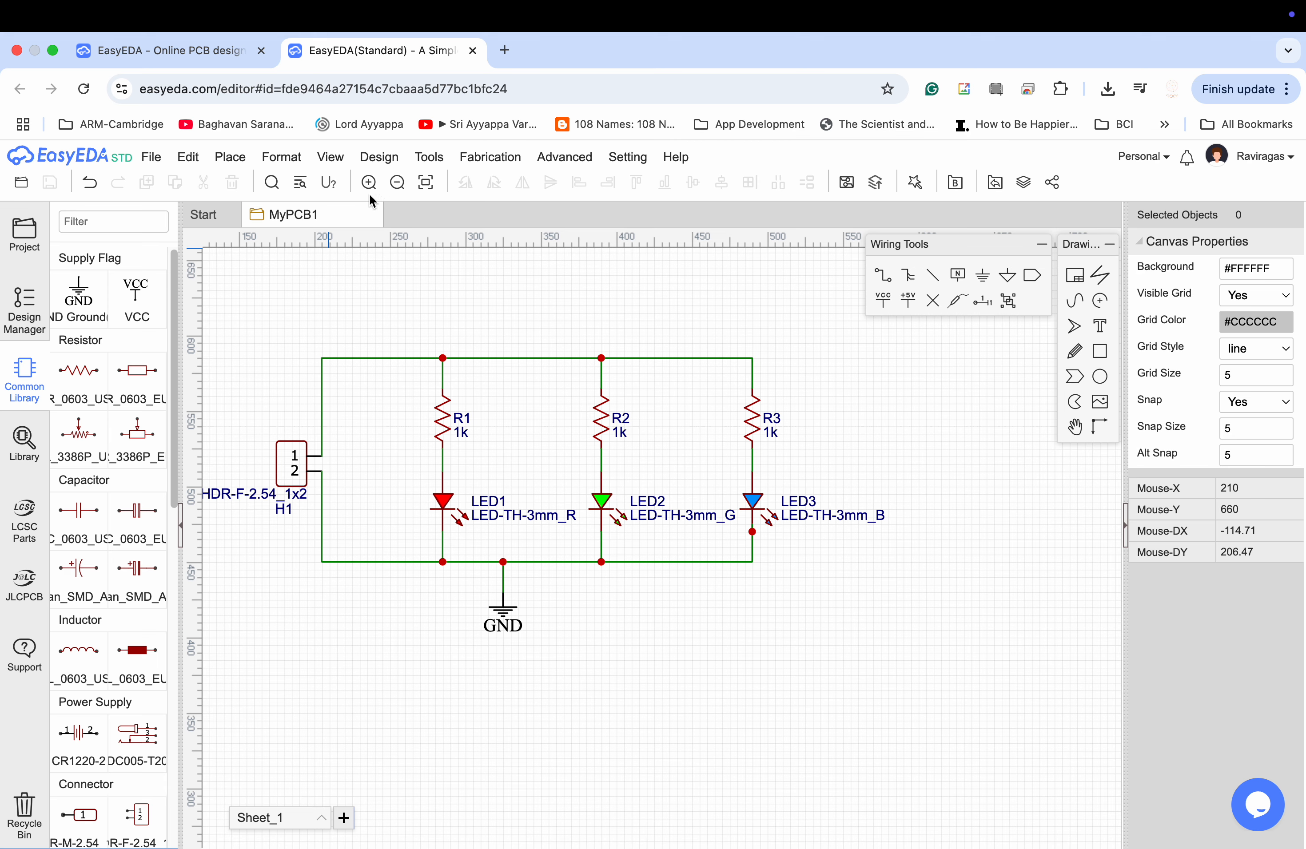
click(369, 162)
click(442, 416)
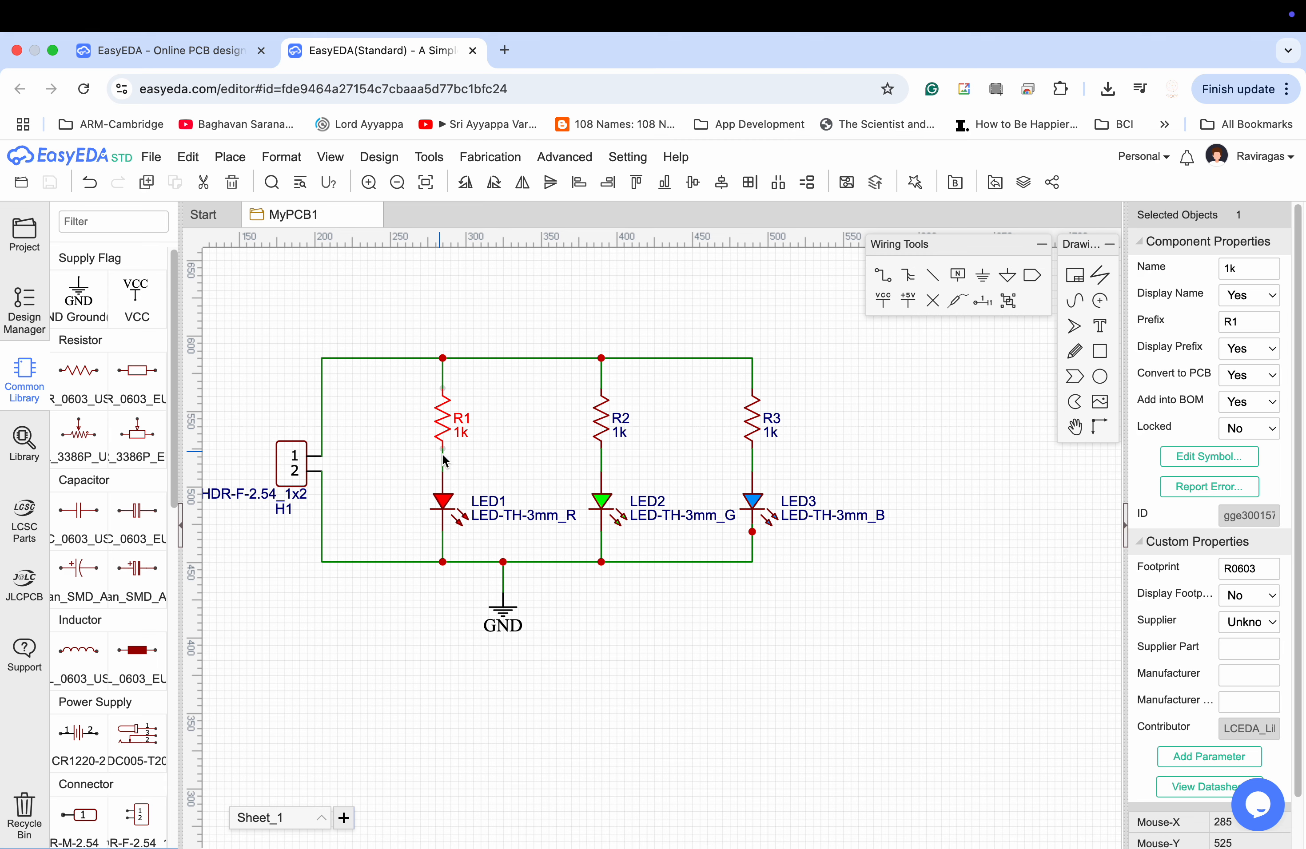
click(626, 604)
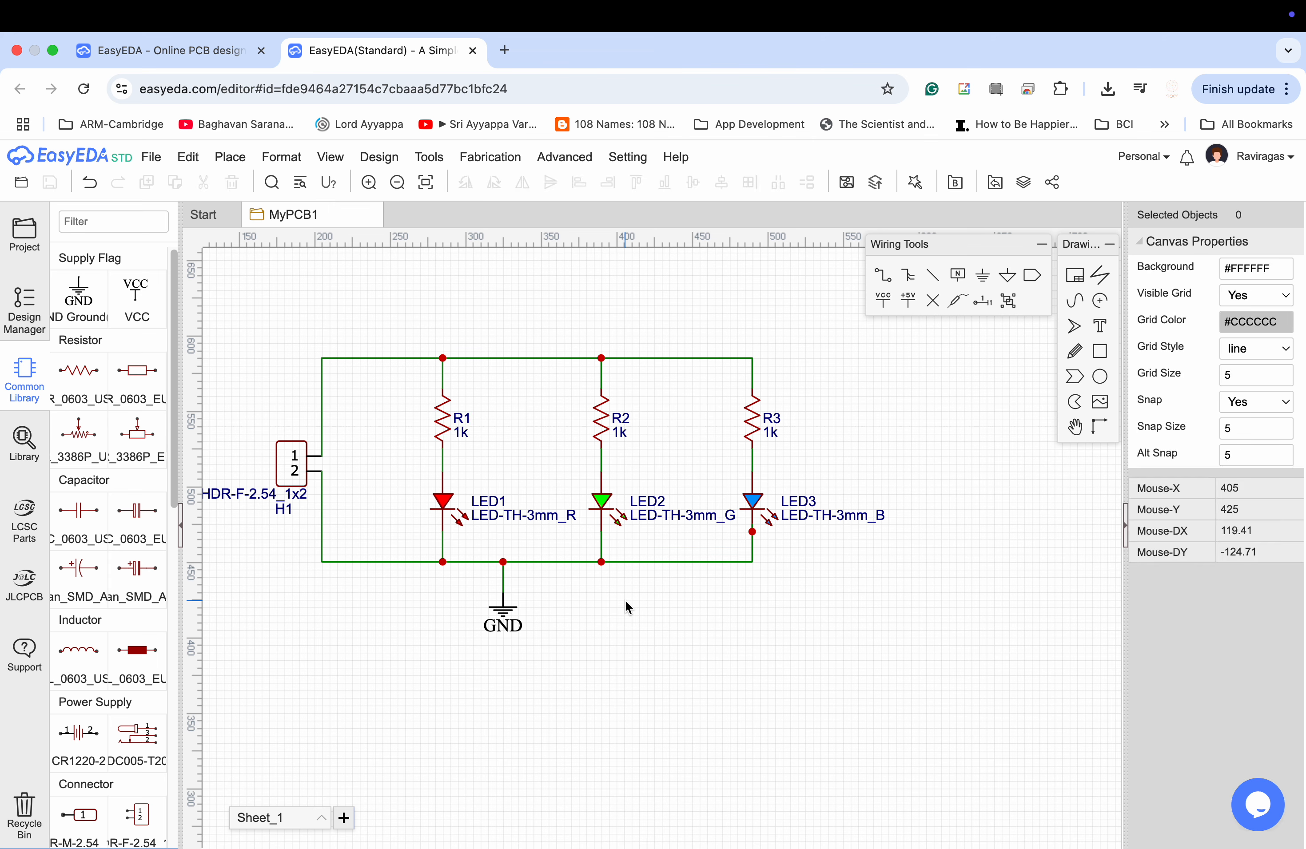